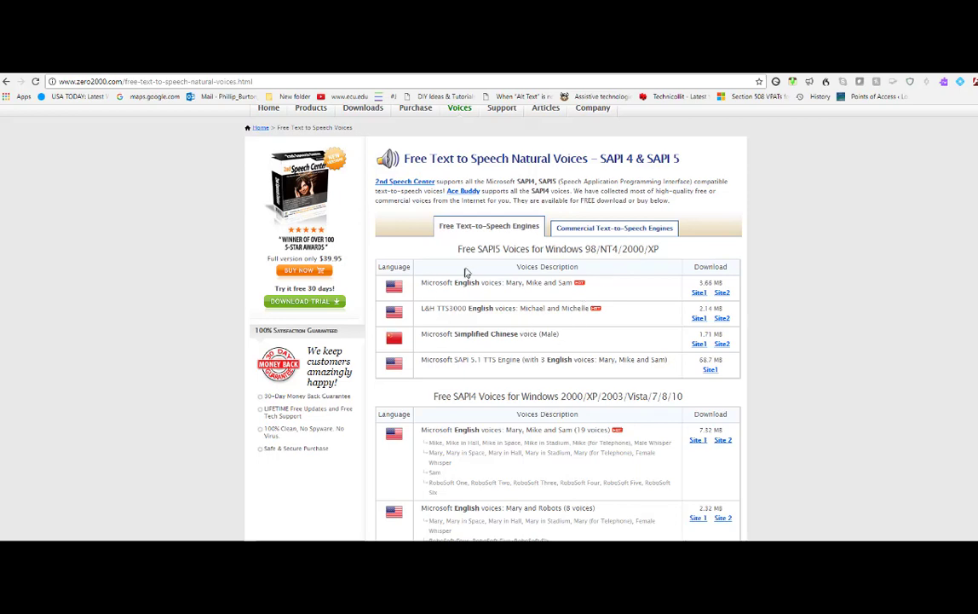
# Review the free SAPI 4 and SAPI 5 voice downloads and the commercial text-to-speech engines on zero2000.com.
pyautogui.scroll(-3, 455, 392)
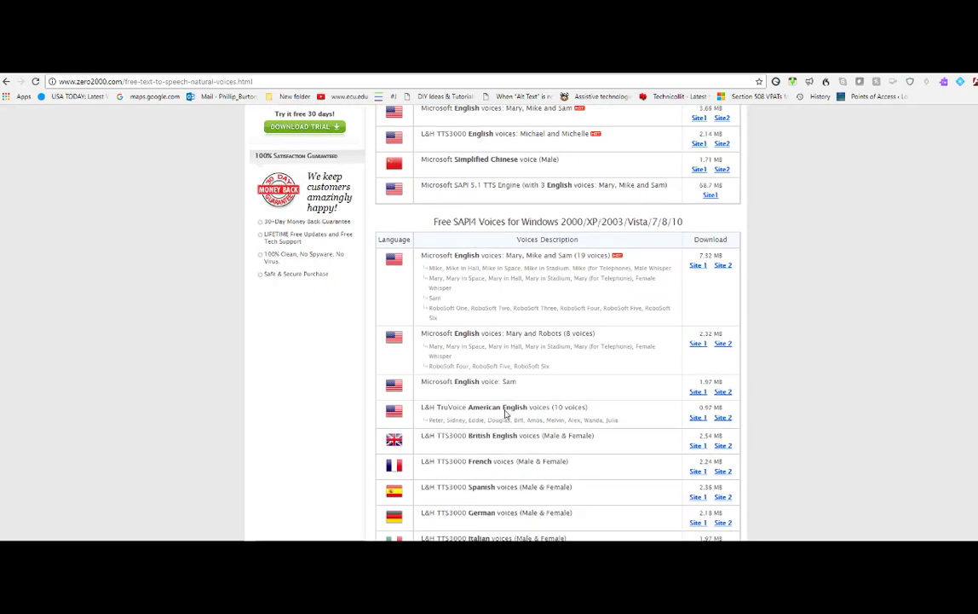
pyautogui.scroll(-3, 492, 339)
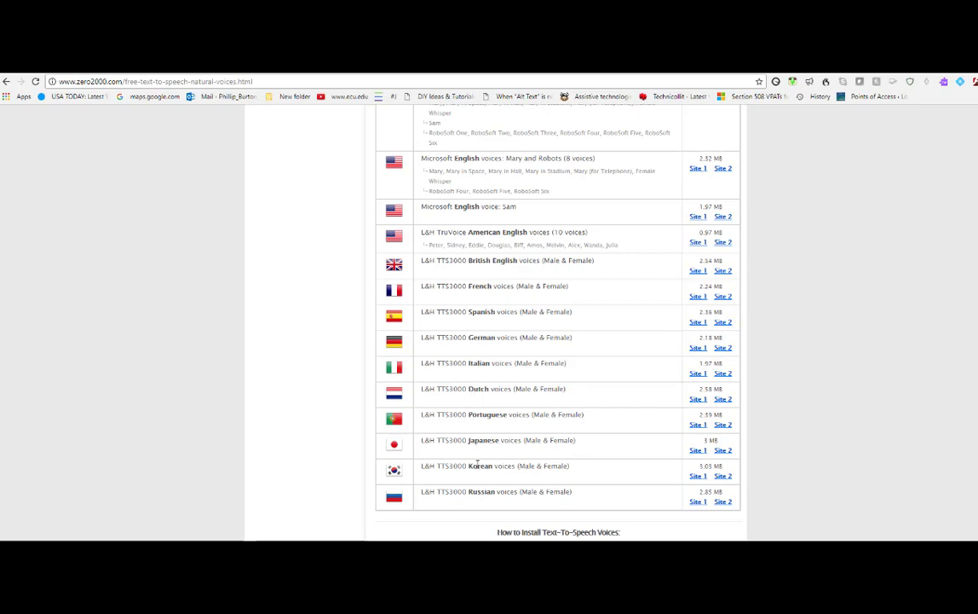
pyautogui.scroll(3, 537, 420)
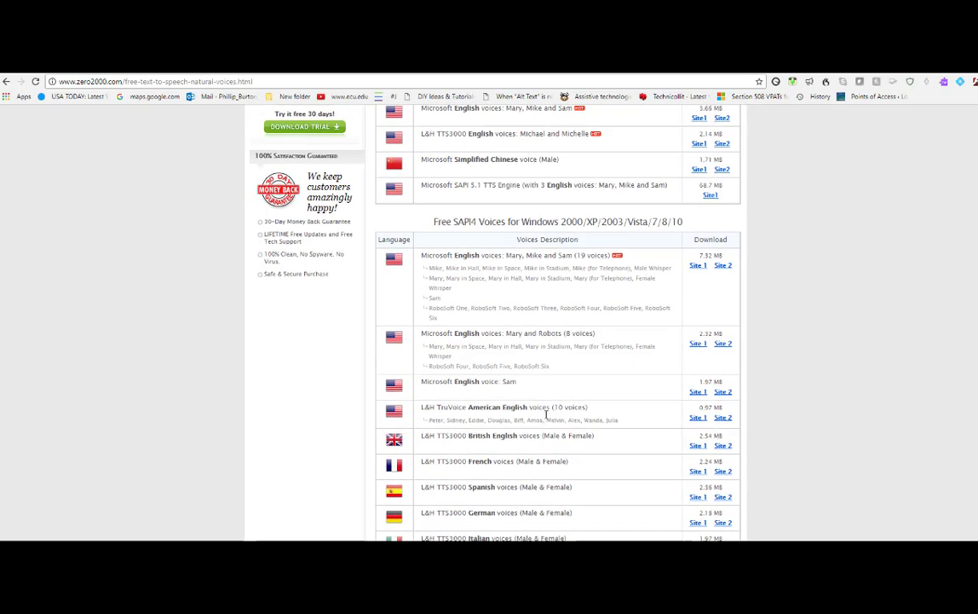
pyautogui.scroll(-6, 512, 392)
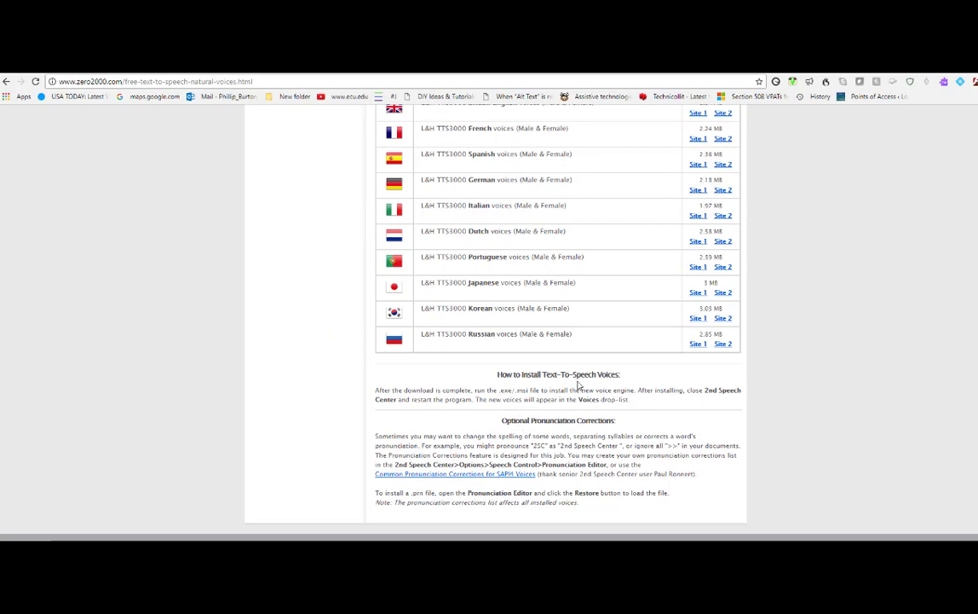
pyautogui.scroll(10, 519, 345)
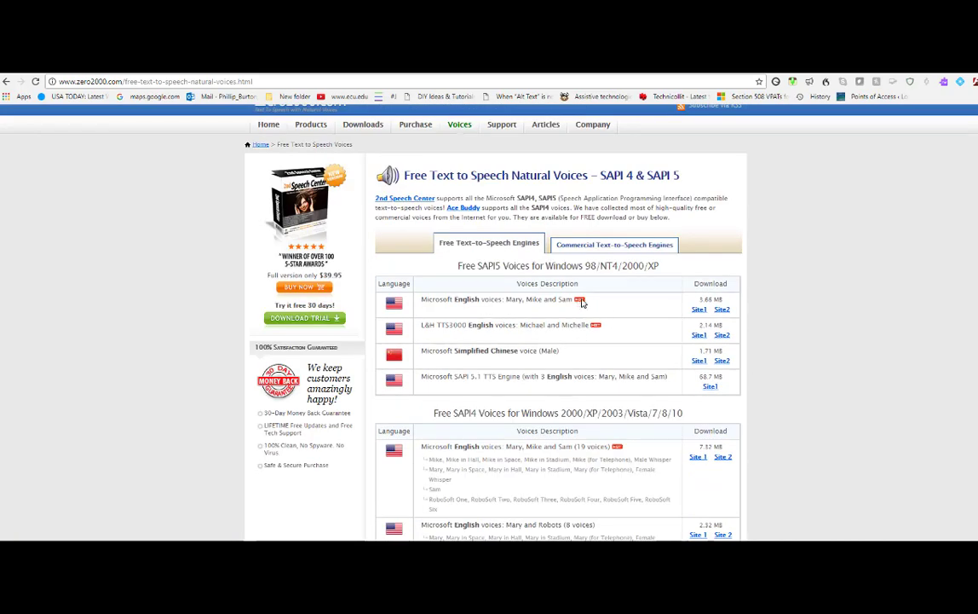
pyautogui.click(595, 245)
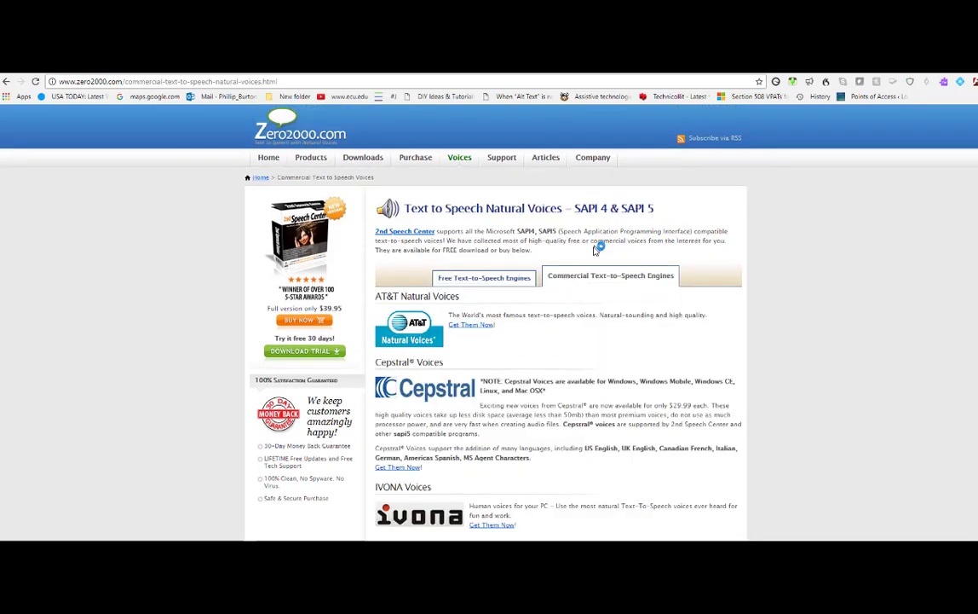
pyautogui.scroll(-2, 522, 342)
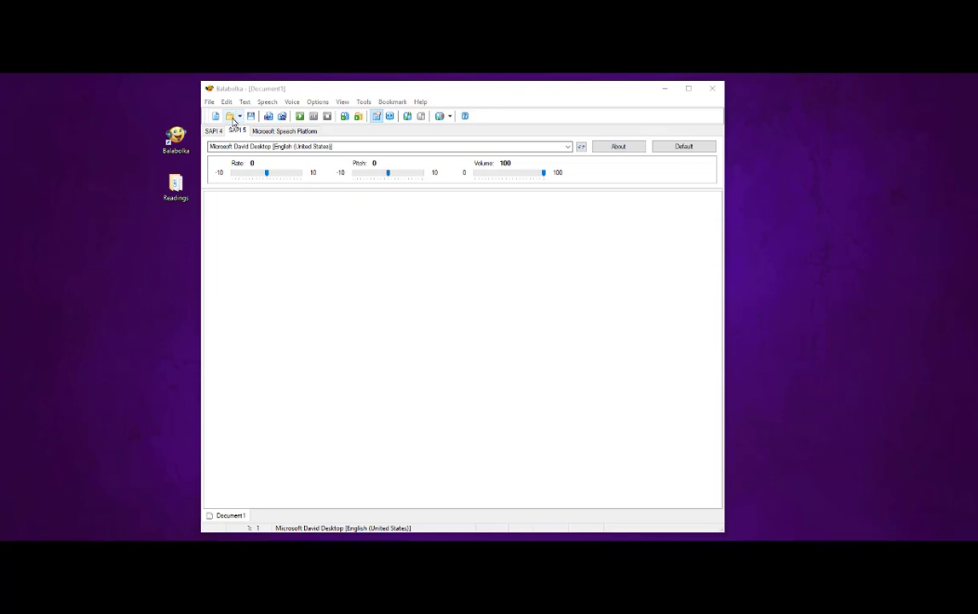
# In Balabolka, open the Word document "chapter 1" from the "sociology book" folder inside Readings.
pyautogui.click(230, 117)
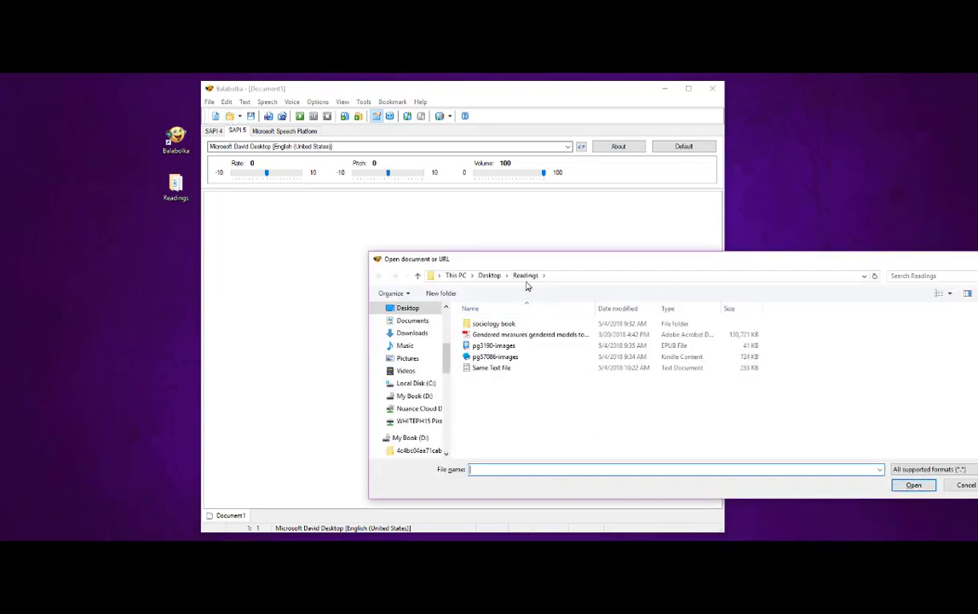
pyautogui.moveTo(551, 265); pyautogui.dragTo(398, 266)
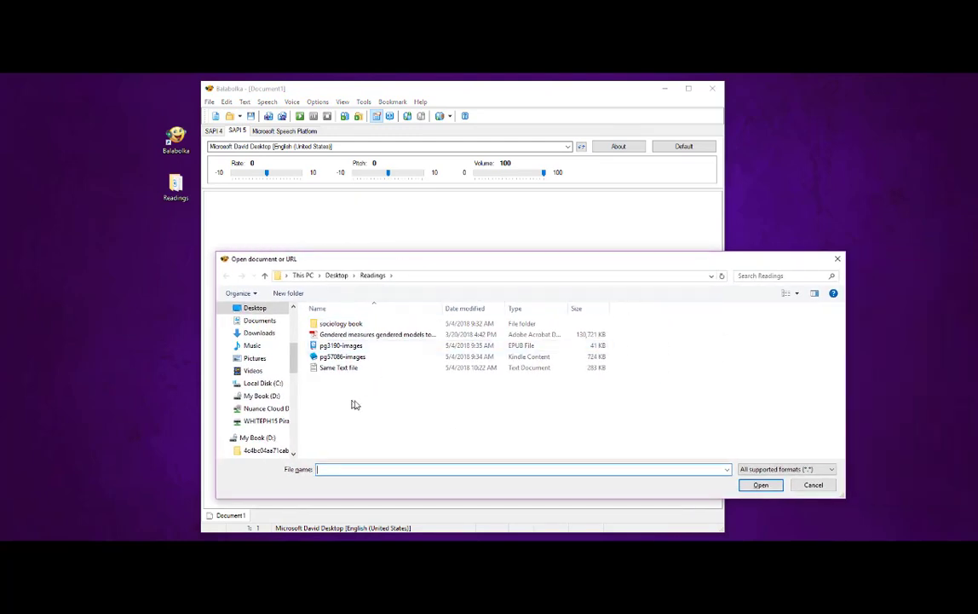
pyautogui.doubleClick(334, 324)
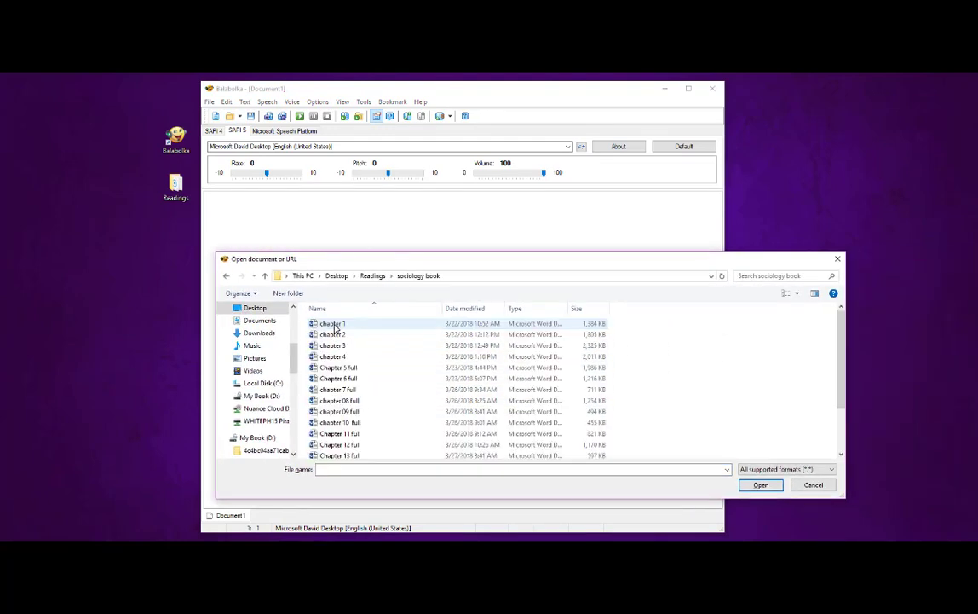
pyautogui.click(334, 325)
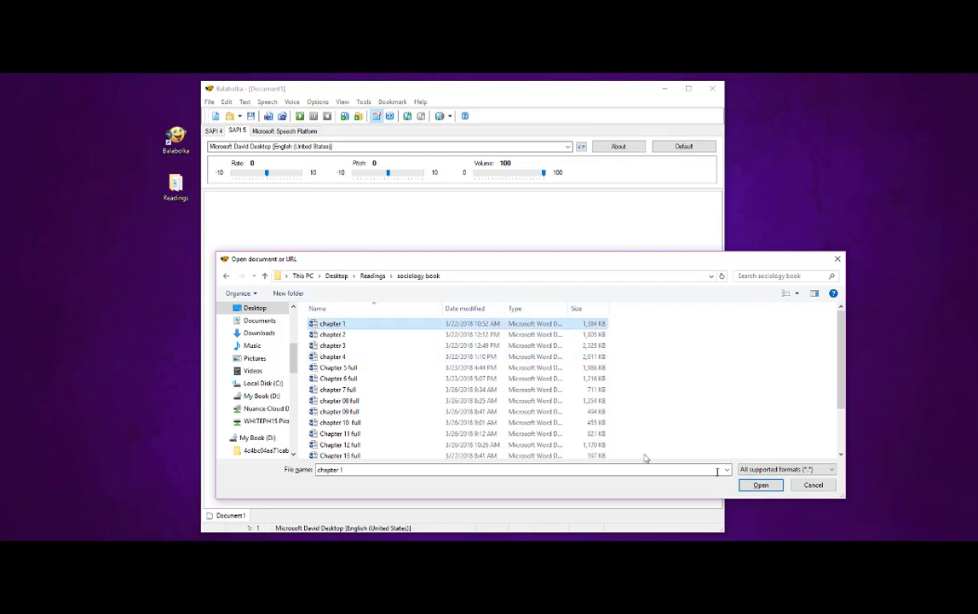
pyautogui.click(771, 487)
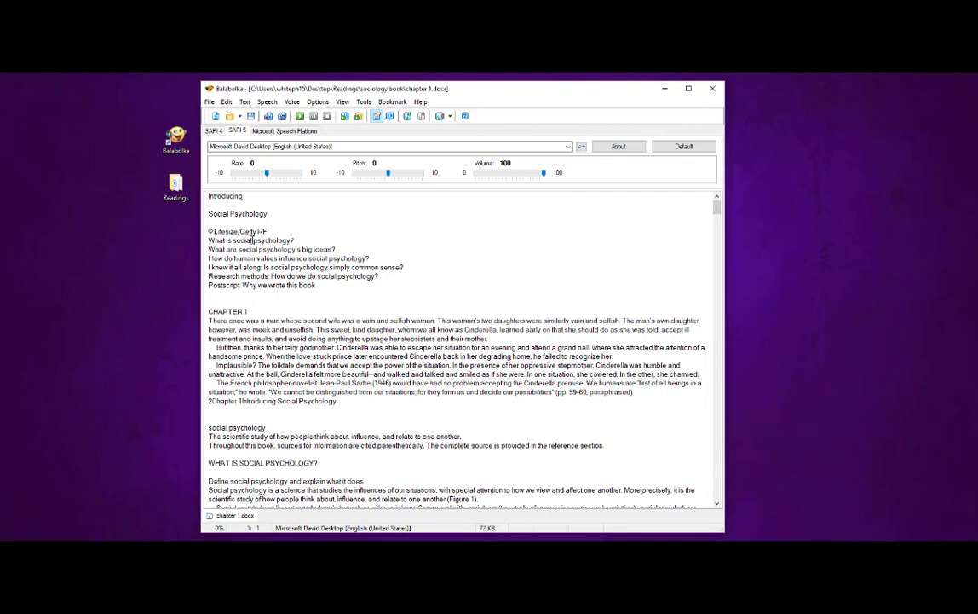
# Open the EPUB file "pg3190-images" from the Readings folder as another document.
pyautogui.click(230, 117)
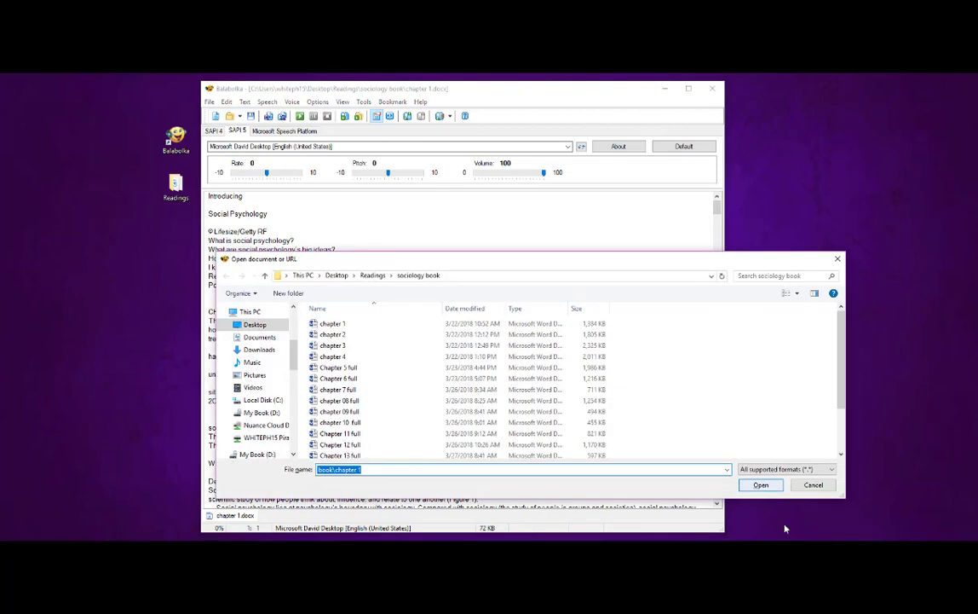
pyautogui.click(375, 276)
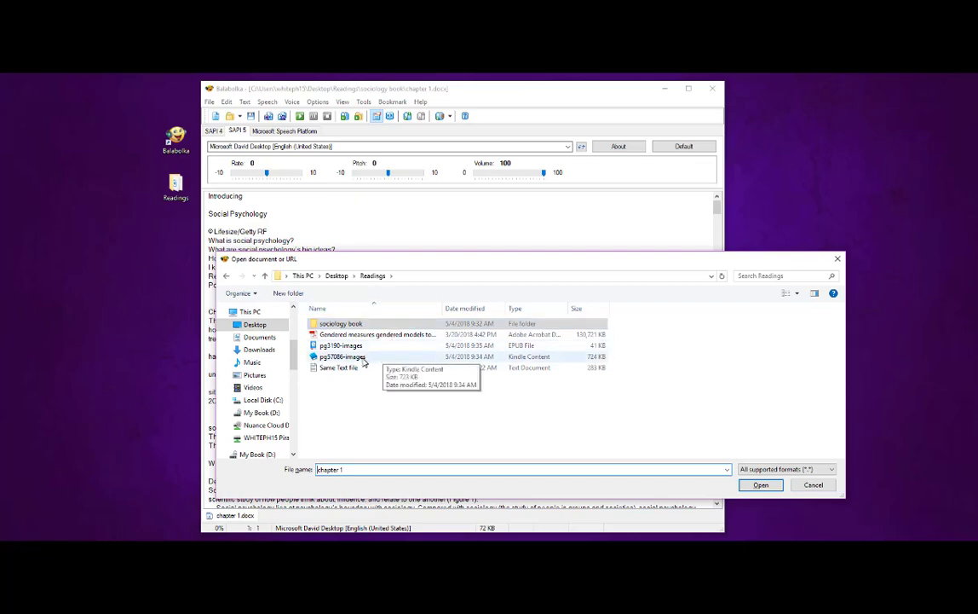
pyautogui.click(362, 345)
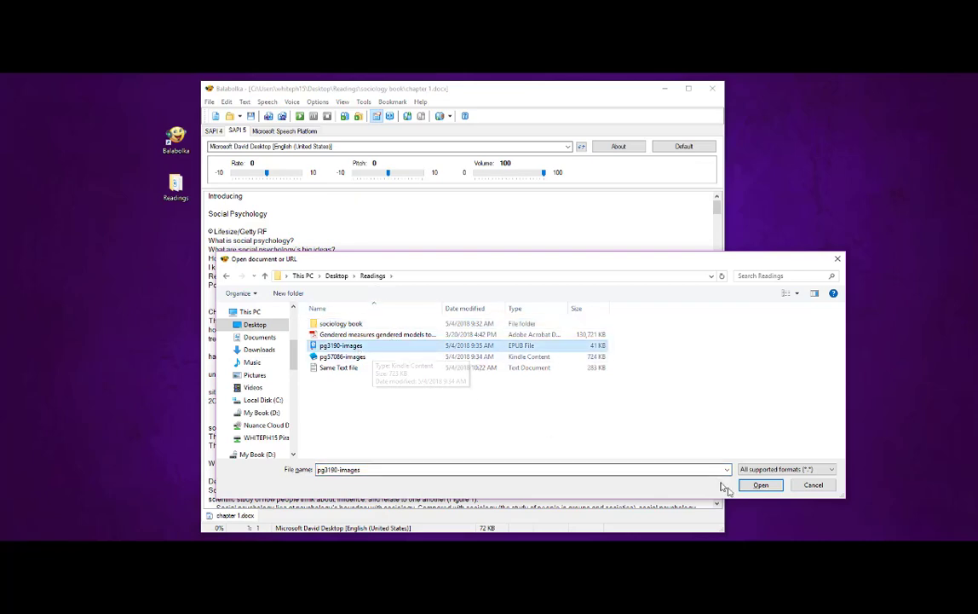
pyautogui.click(757, 487)
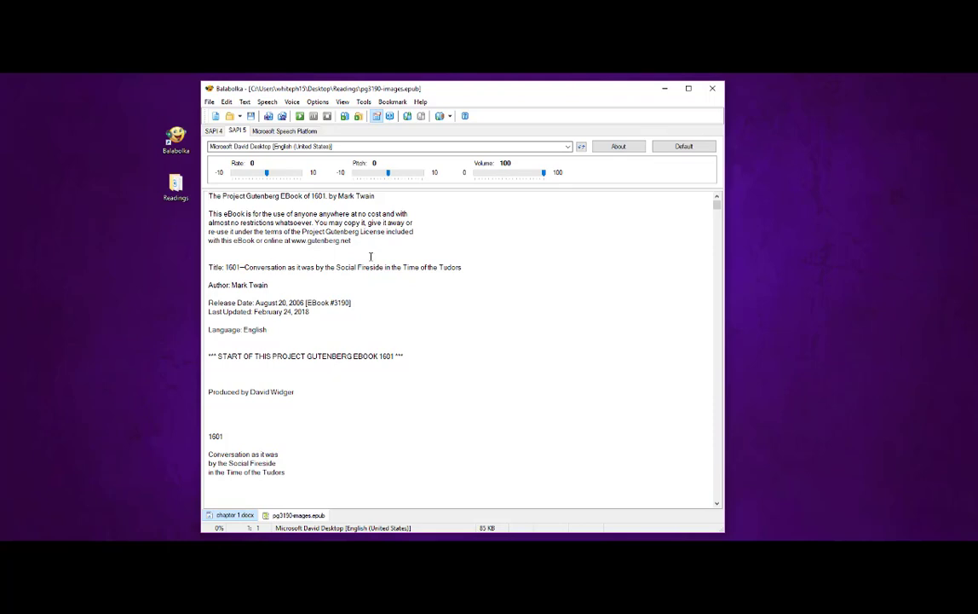
pyautogui.click(230, 117)
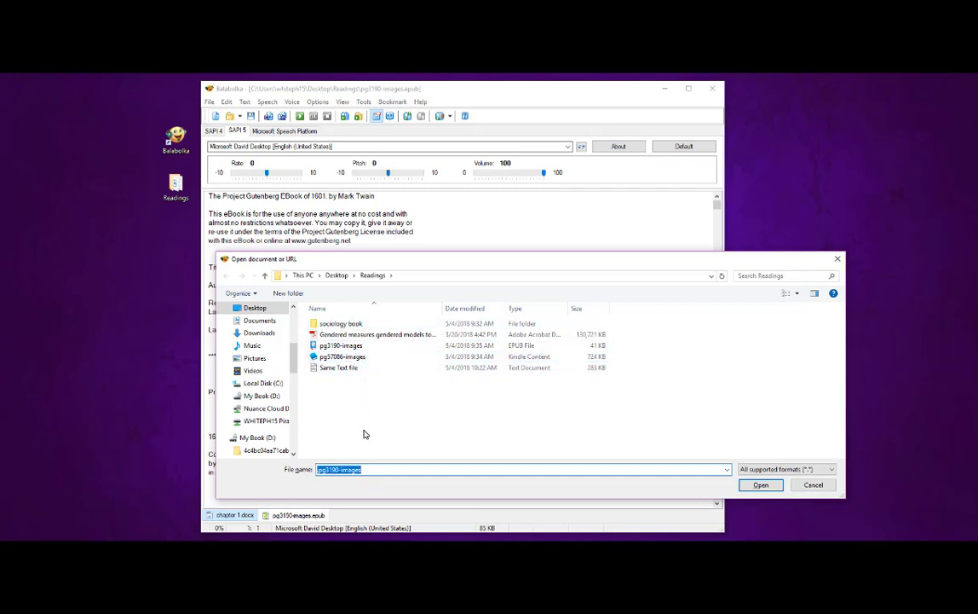
pyautogui.write('https://en.wikipedia.org/wiki/George_Washington')
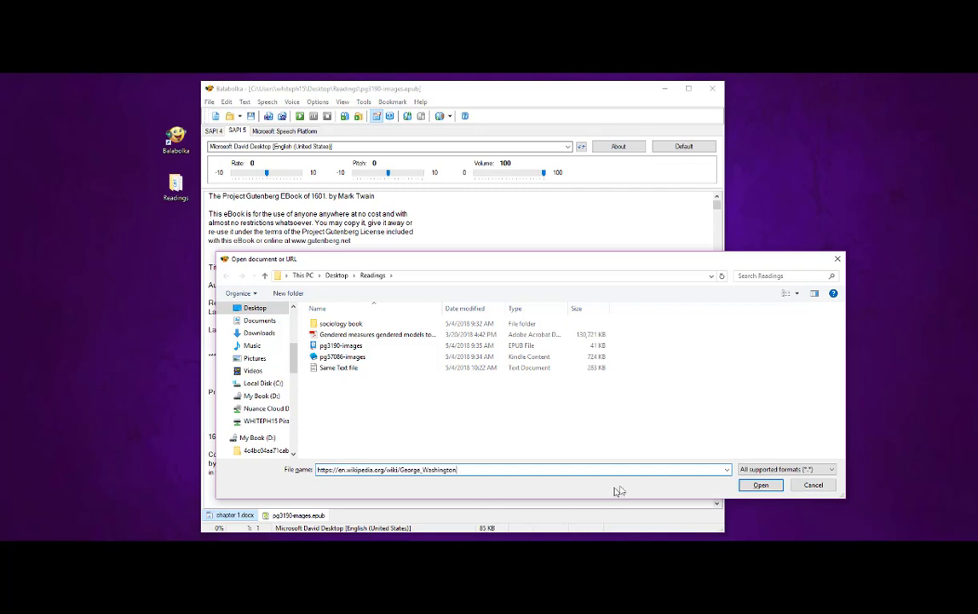
pyautogui.click(759, 485)
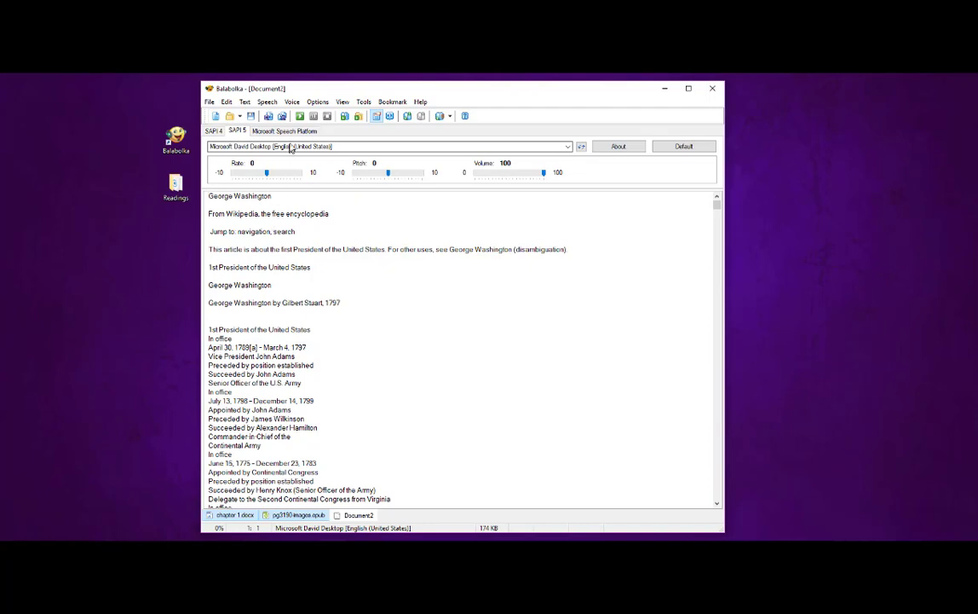
# Open the PDF "Gendered measures gendered models toward an intersectional analysis of interpersonal racial discrimination" from the Readings folder.
pyautogui.click(229, 116)
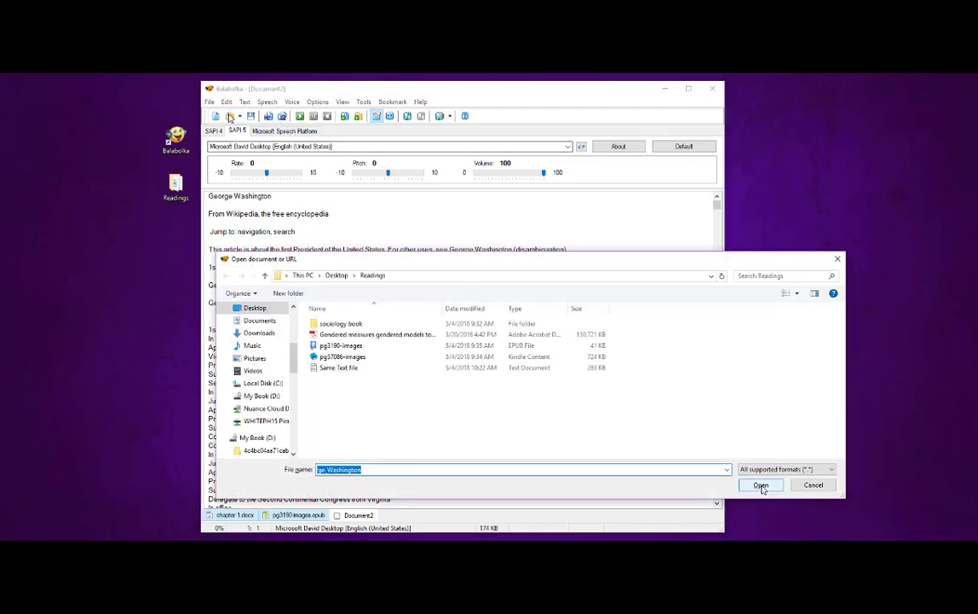
pyautogui.click(364, 335)
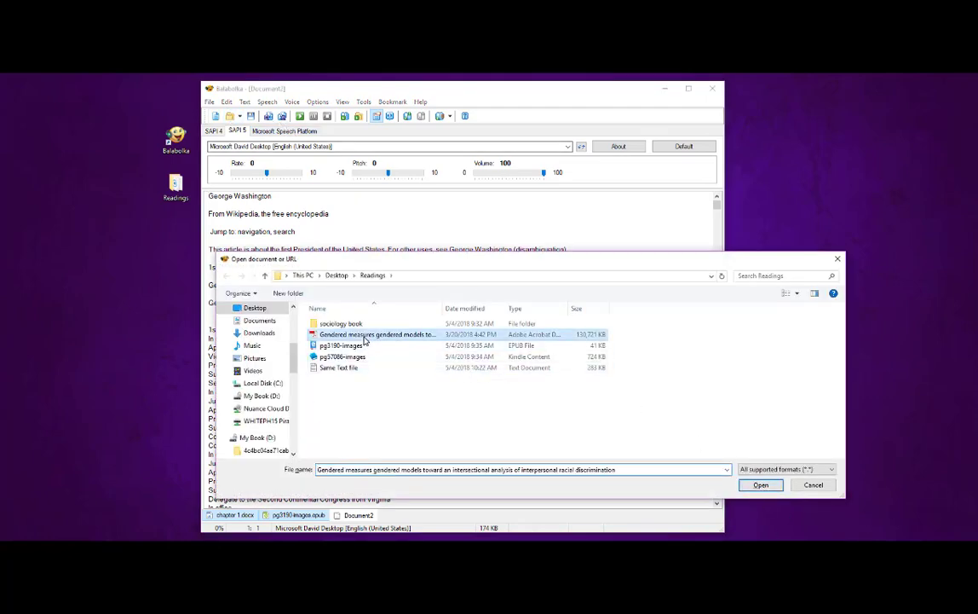
pyautogui.click(761, 485)
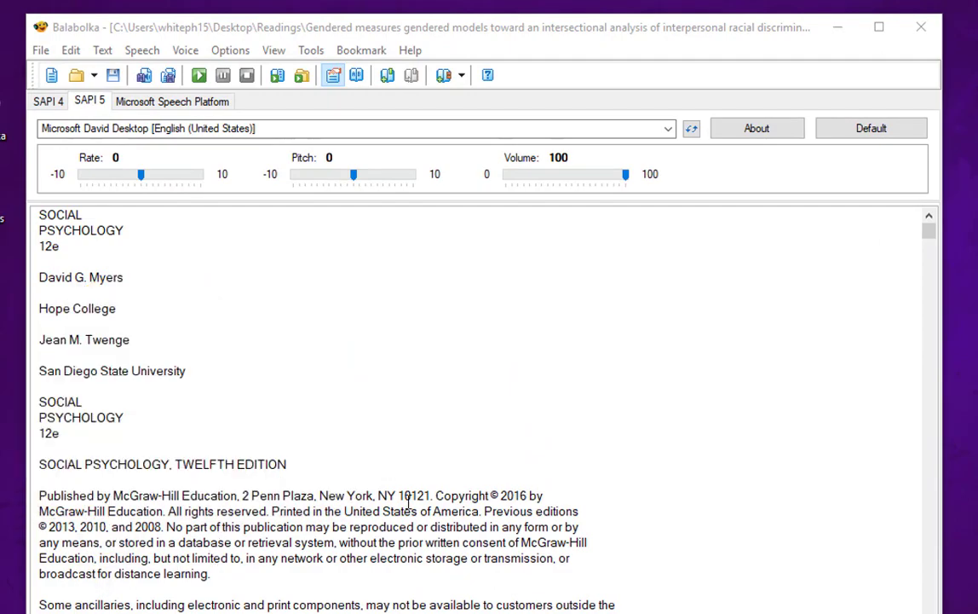
# Start reading the PDF text aloud from the heading "HOW CAN PERSUASION BE RESISTED?" and stop the speech.
pyautogui.moveTo(932, 237); pyautogui.dragTo(940, 367)
pyautogui.click(37, 311)
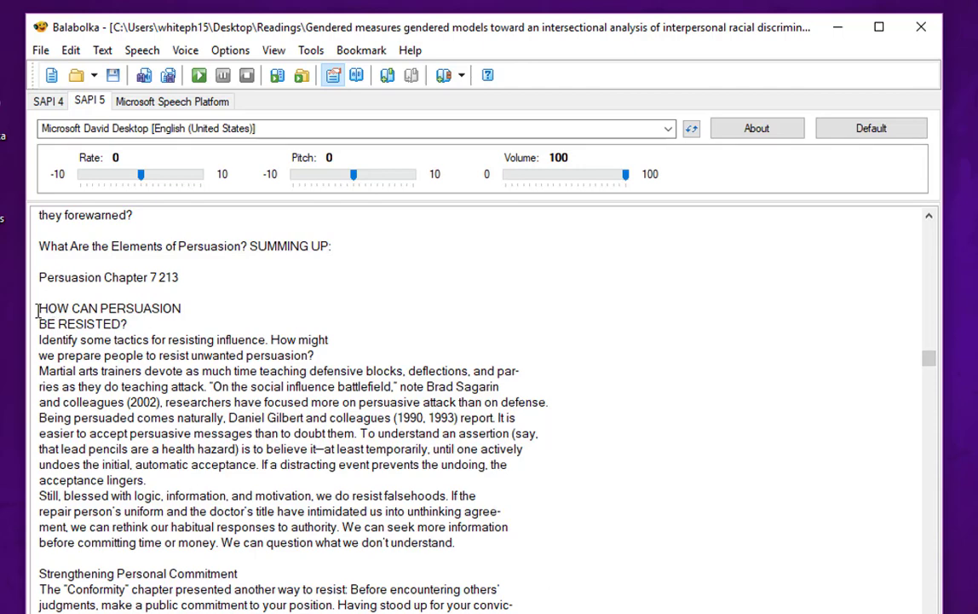
pyautogui.click(198, 78)
pyautogui.click(246, 77)
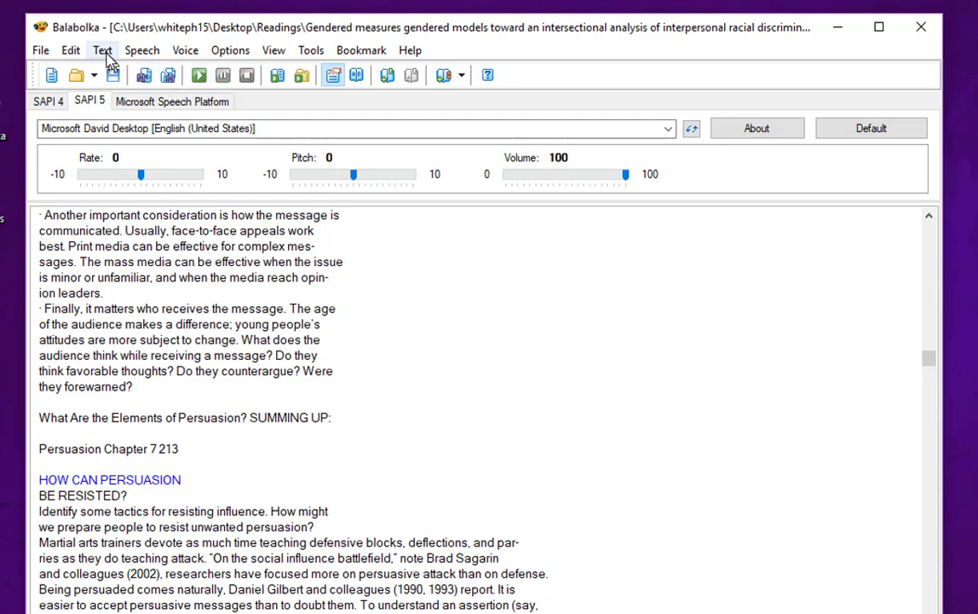
# Continue reading aloud from the stopped position, stop, and restart the speech and pause it at "unwanted persuasion".
pyautogui.click(140, 52)
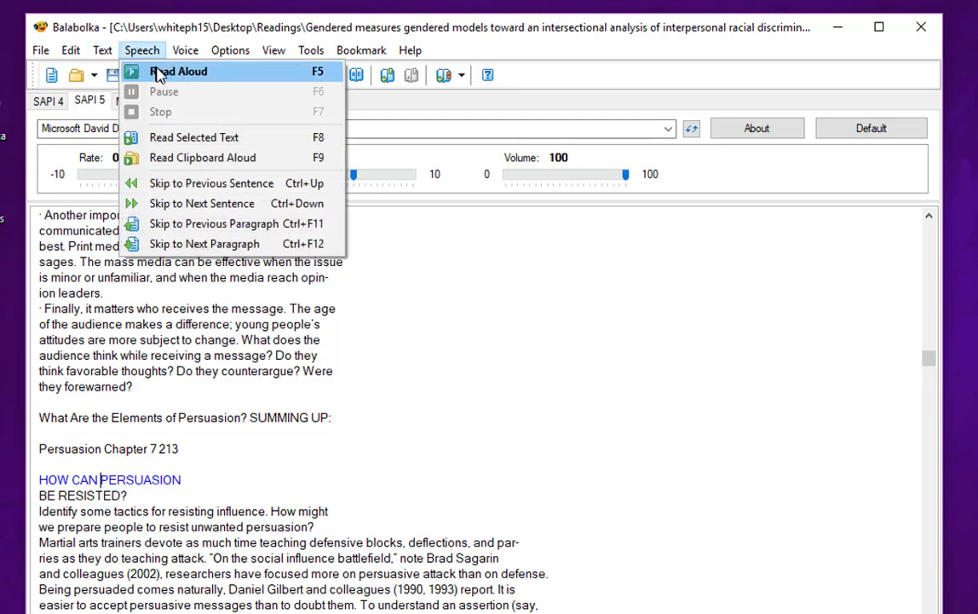
pyautogui.click(164, 73)
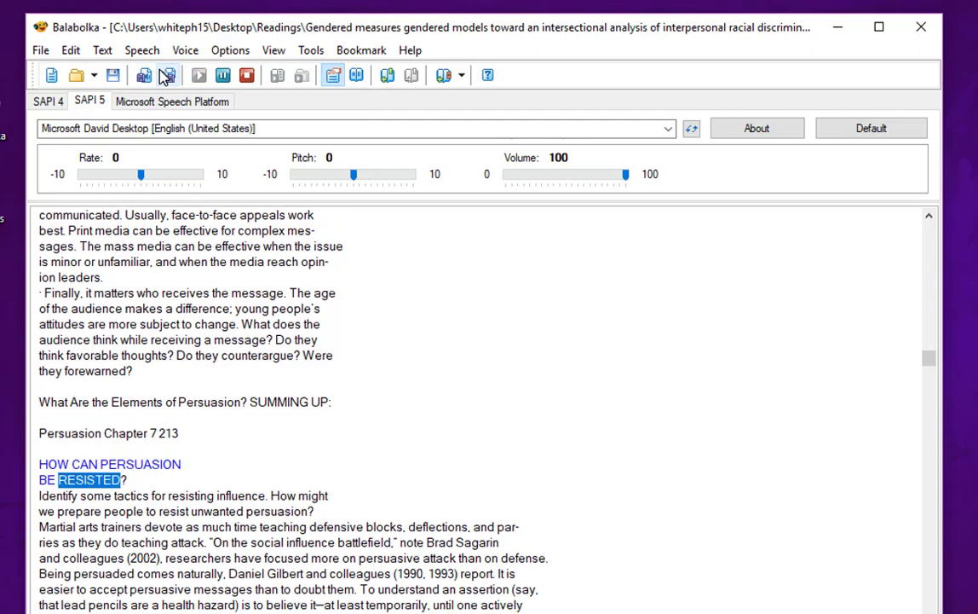
pyautogui.click(246, 75)
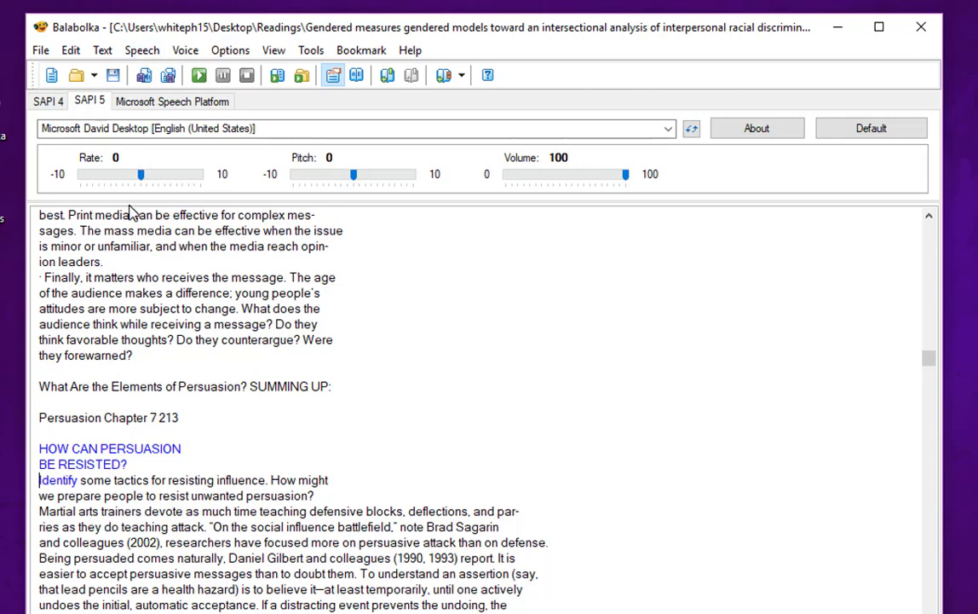
pyautogui.press('F5')
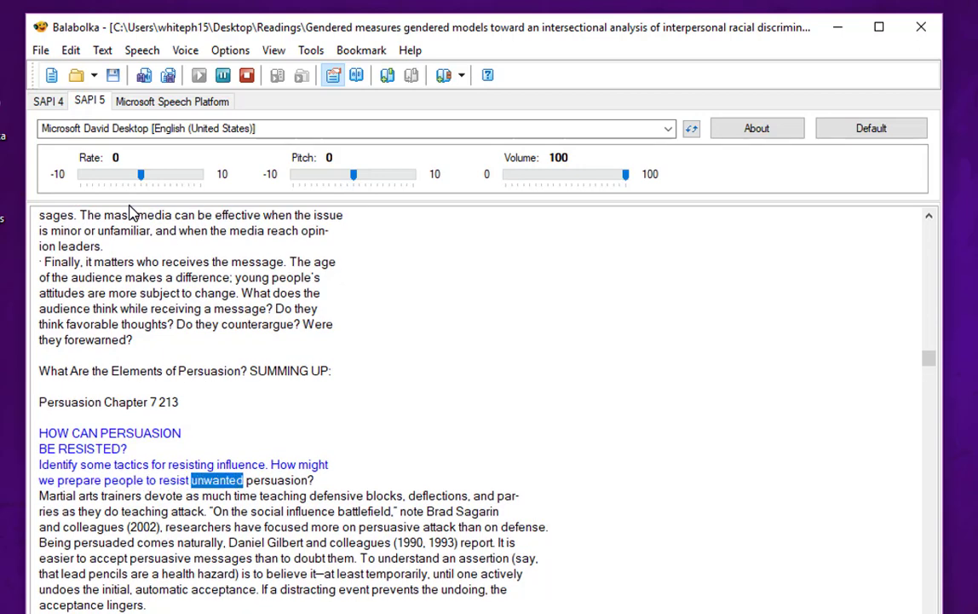
pyautogui.press('F6')
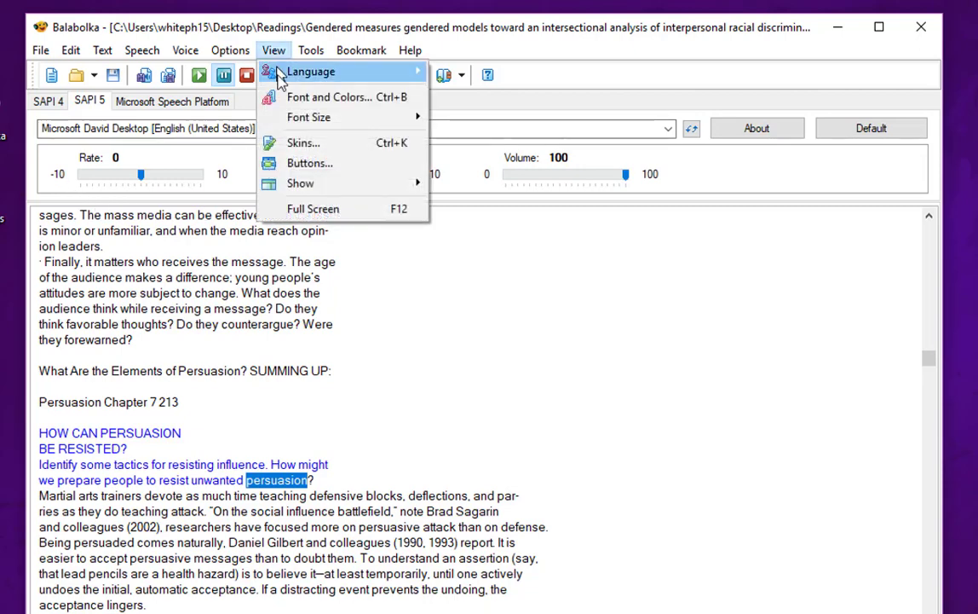
# Check the font size commands and enlarge the document text by several size steps.
pyautogui.moveTo(289, 124)
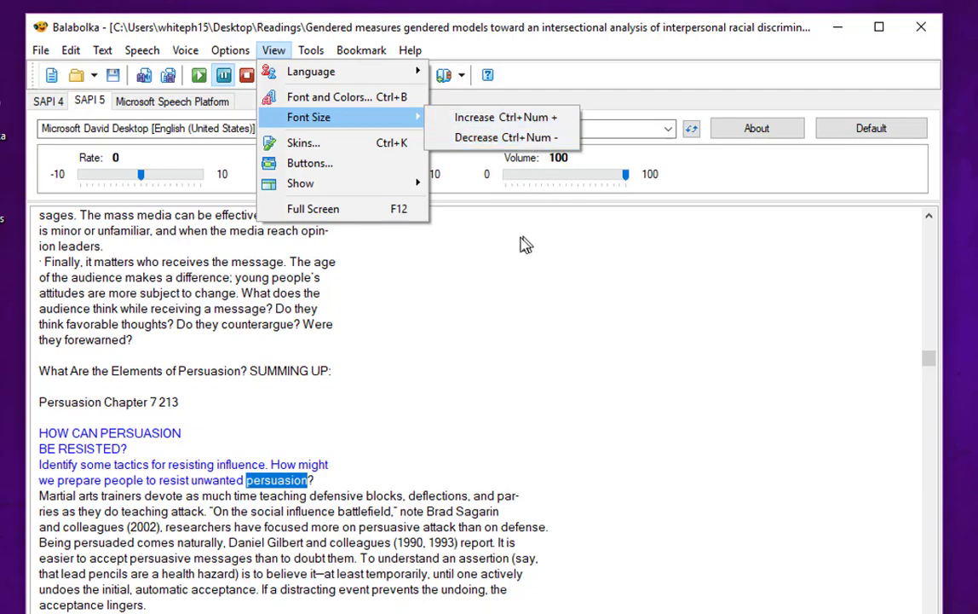
pyautogui.click(460, 257)
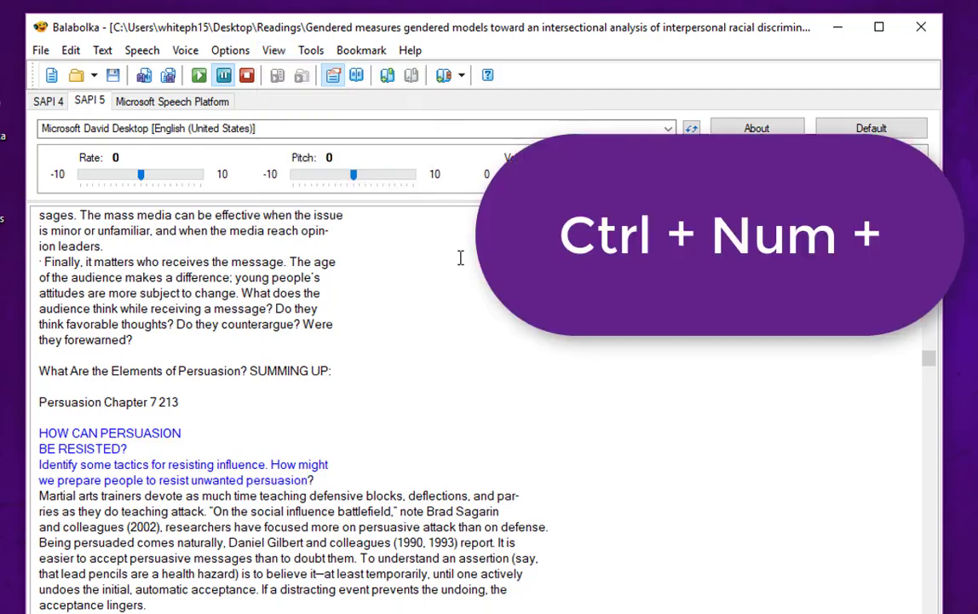
pyautogui.press('ctrl+KP_Add')
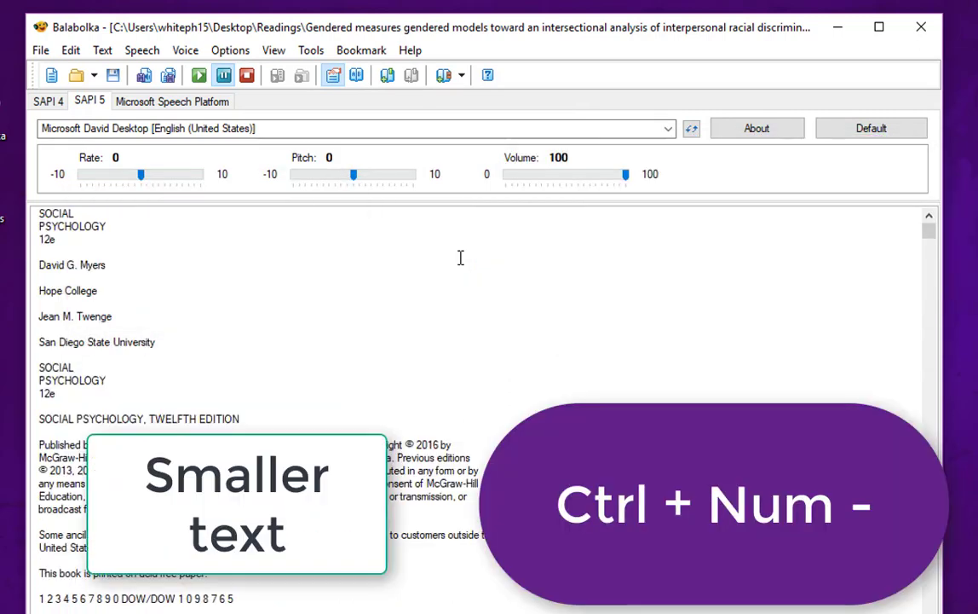
pyautogui.press('ctrl+KP_Add')
pyautogui.press('ctrl+KP_Add')
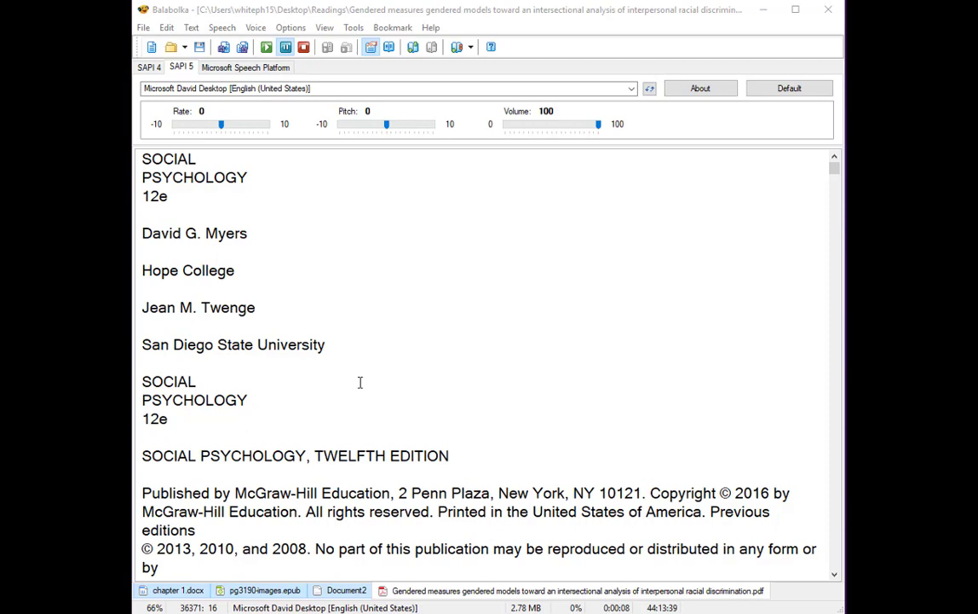
# Find "508" in the open PDF, searching downward, and look through the text that follows the match.
pyautogui.click(170, 30)
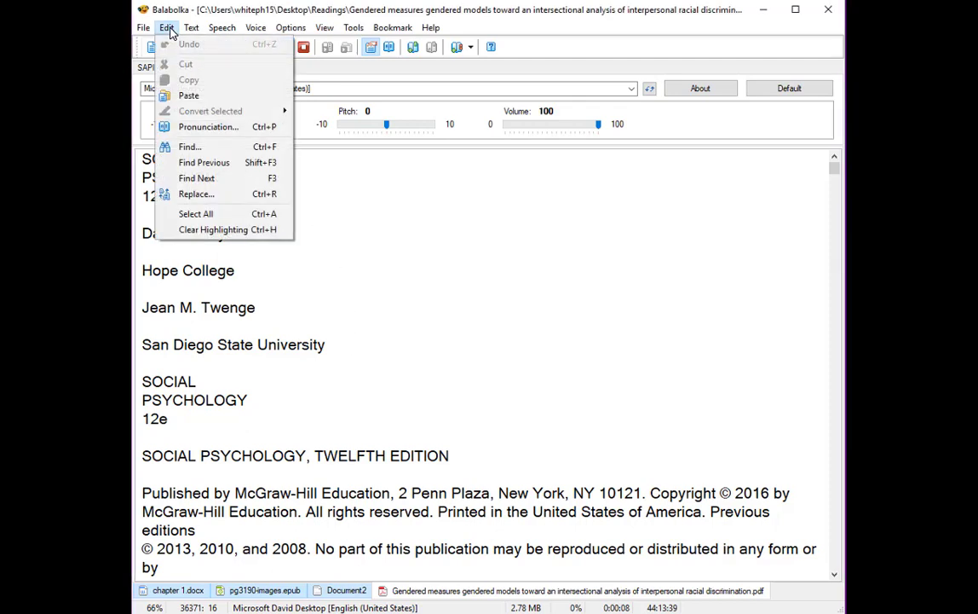
pyautogui.click(189, 146)
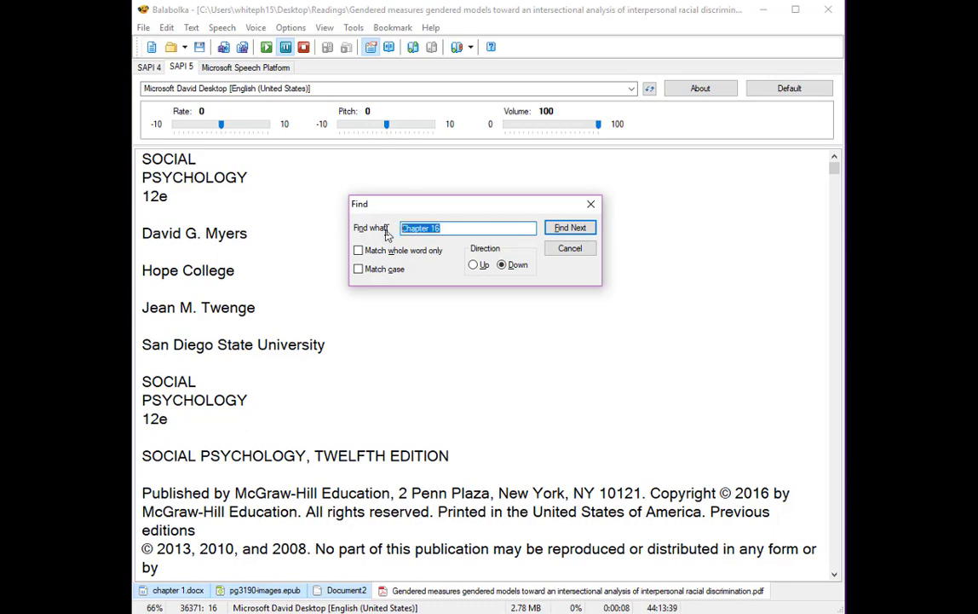
pyautogui.write('508')
pyautogui.click(569, 228)
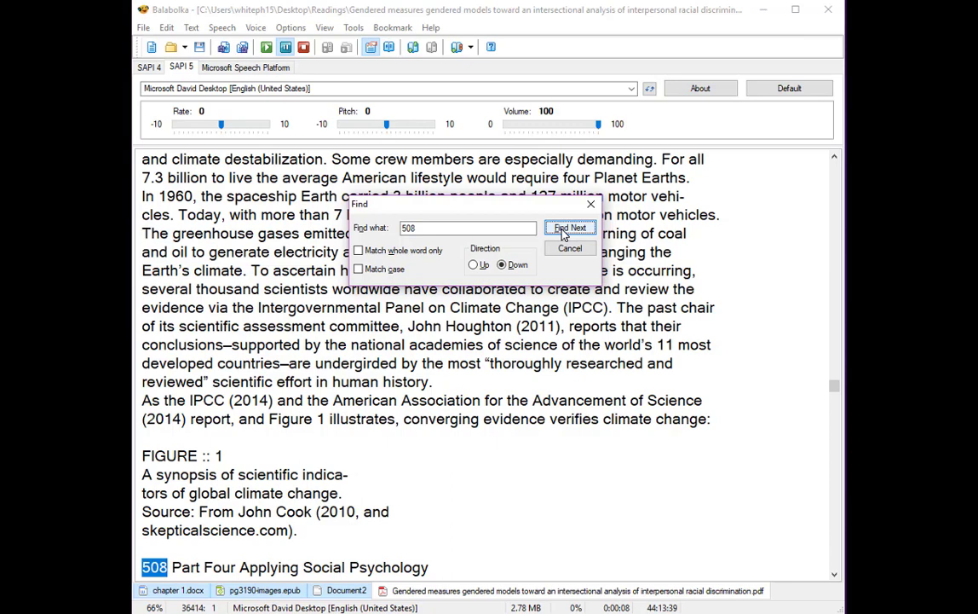
pyautogui.scroll(-3, 461, 471)
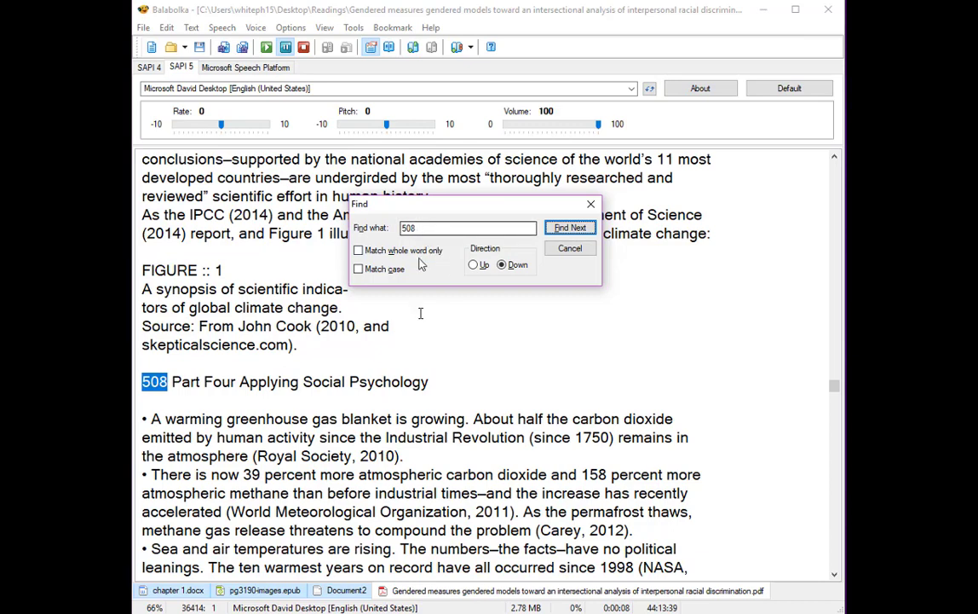
pyautogui.click(569, 252)
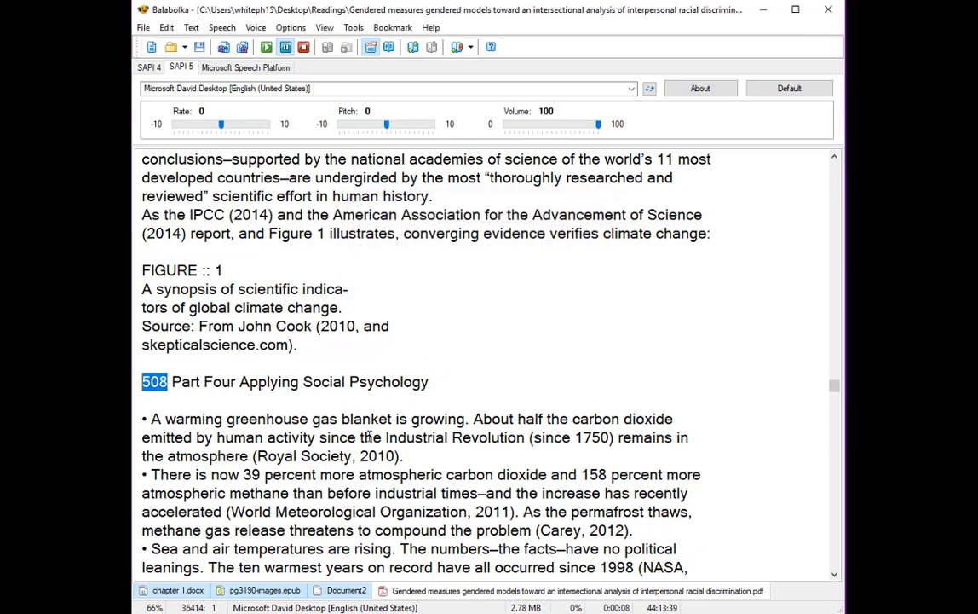
pyautogui.scroll(-10, 342, 419)
pyautogui.scroll(-3, 342, 420)
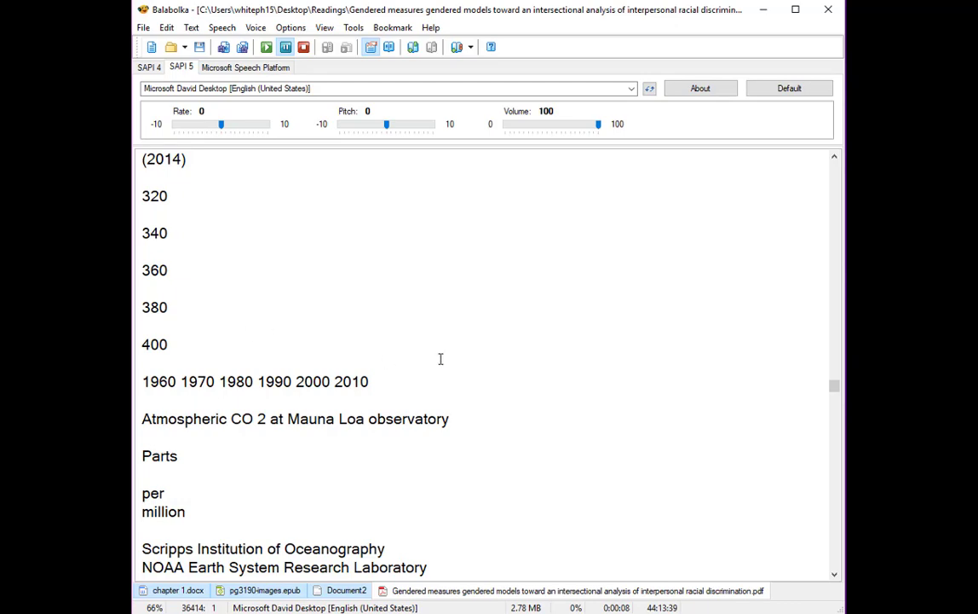
pyautogui.scroll(-5, 450, 359)
pyautogui.scroll(-3, 450, 359)
pyautogui.scroll(15, 450, 359)
pyautogui.scroll(3, 450, 359)
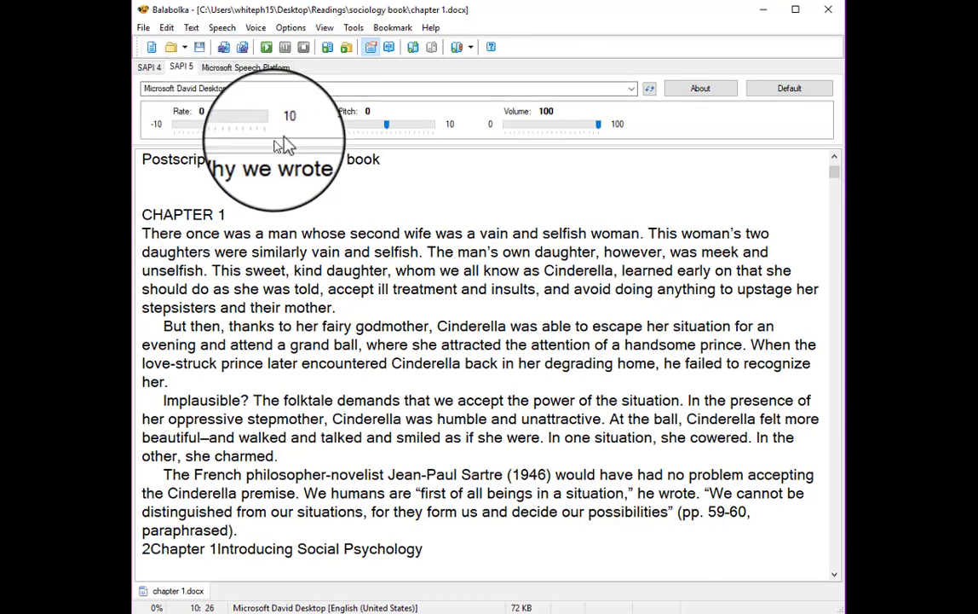
# Check the list of SAPI 5 voices, read chapter 1.docx aloud with Microsoft David Desktop and pause the speech.
pyautogui.click(632, 89)
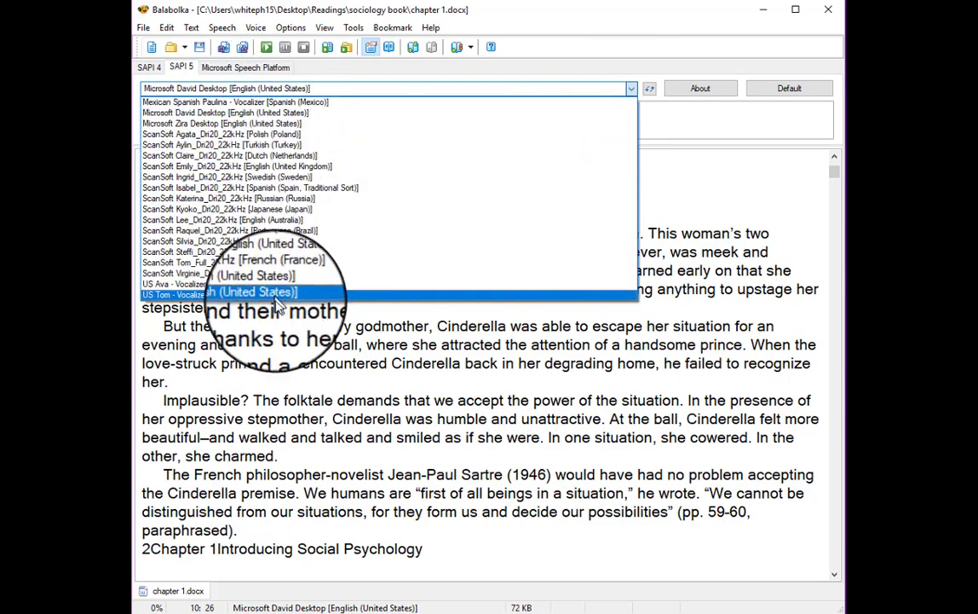
pyautogui.click(498, 338)
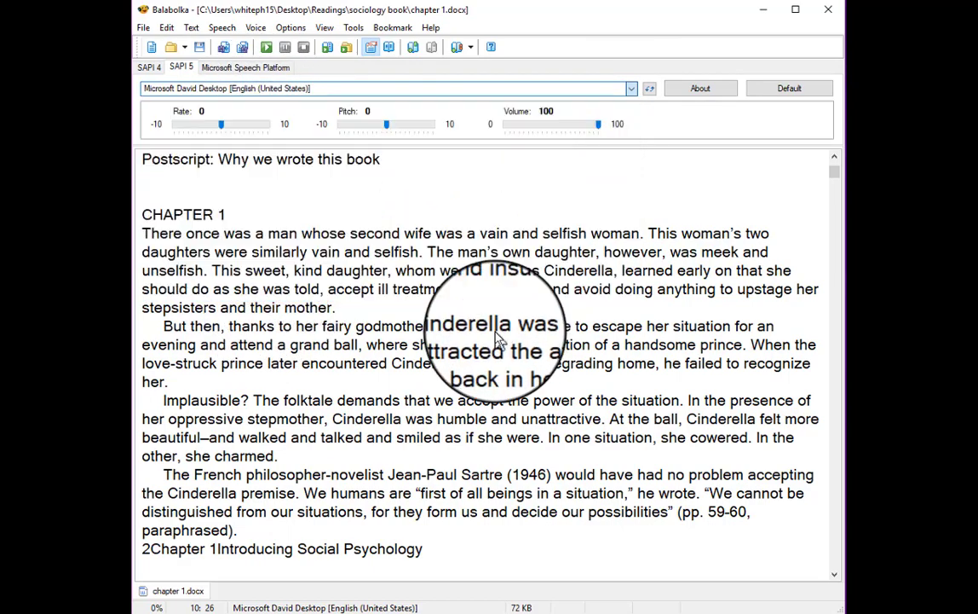
pyautogui.scroll(1, 498, 338)
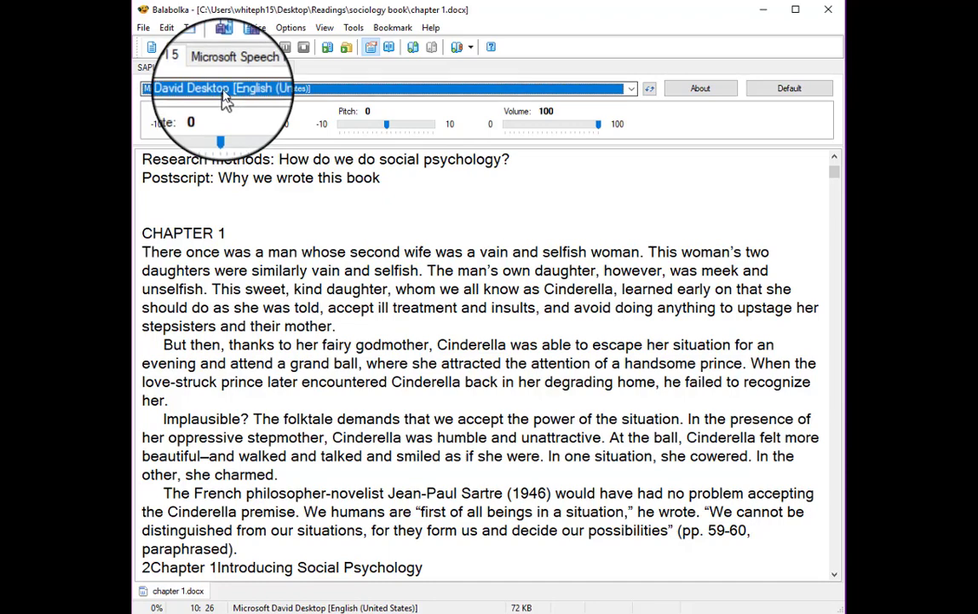
pyautogui.click(267, 48)
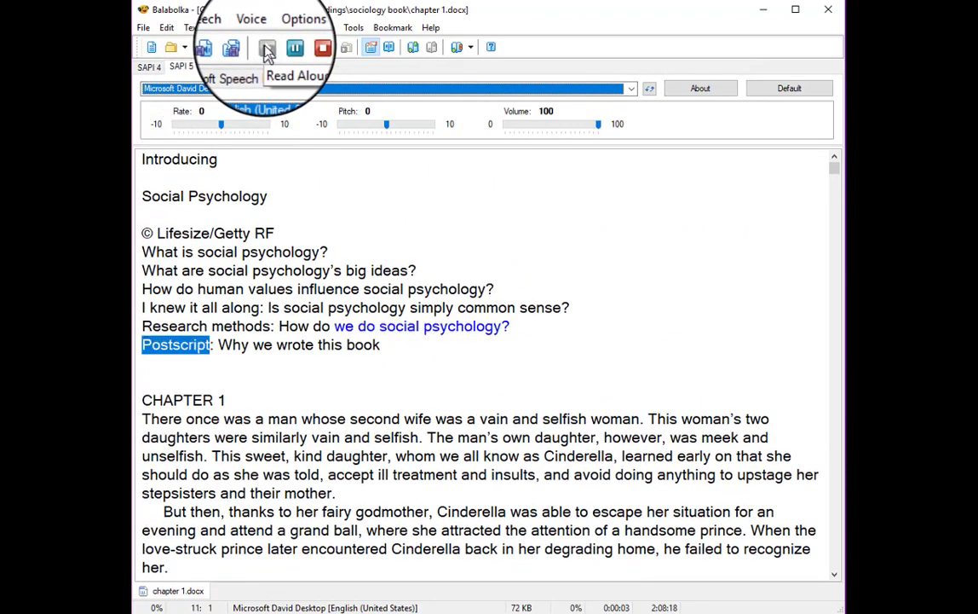
pyautogui.click(287, 52)
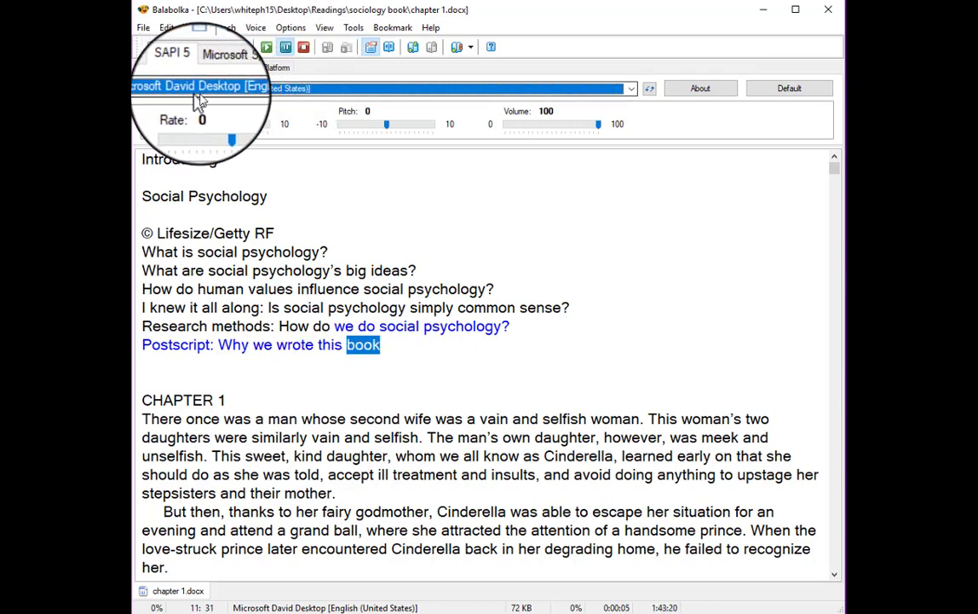
# Switch the voice to US Ava - Valizer [English (United States)], continue reading aloud and pause.
pyautogui.click(631, 88)
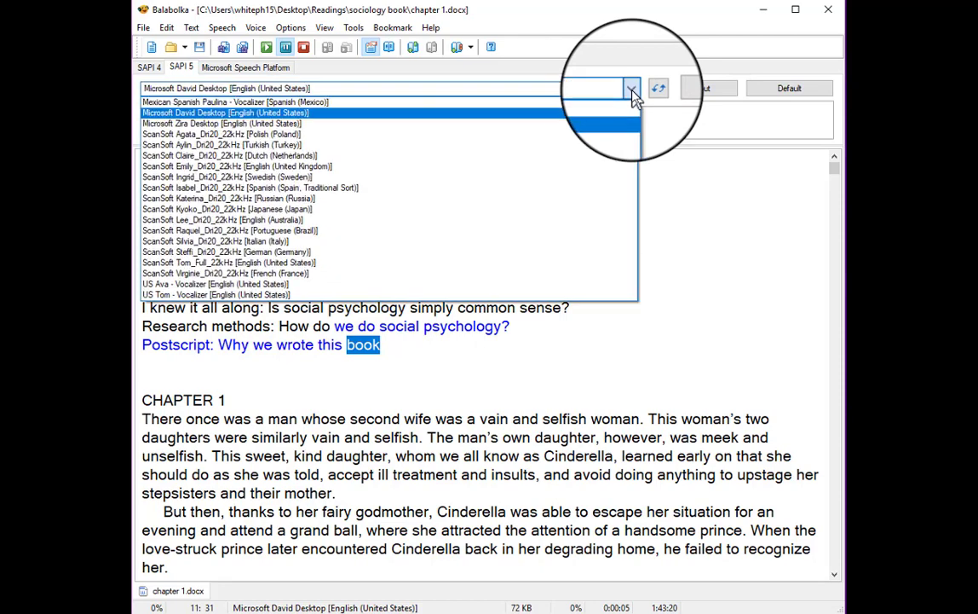
pyautogui.click(247, 285)
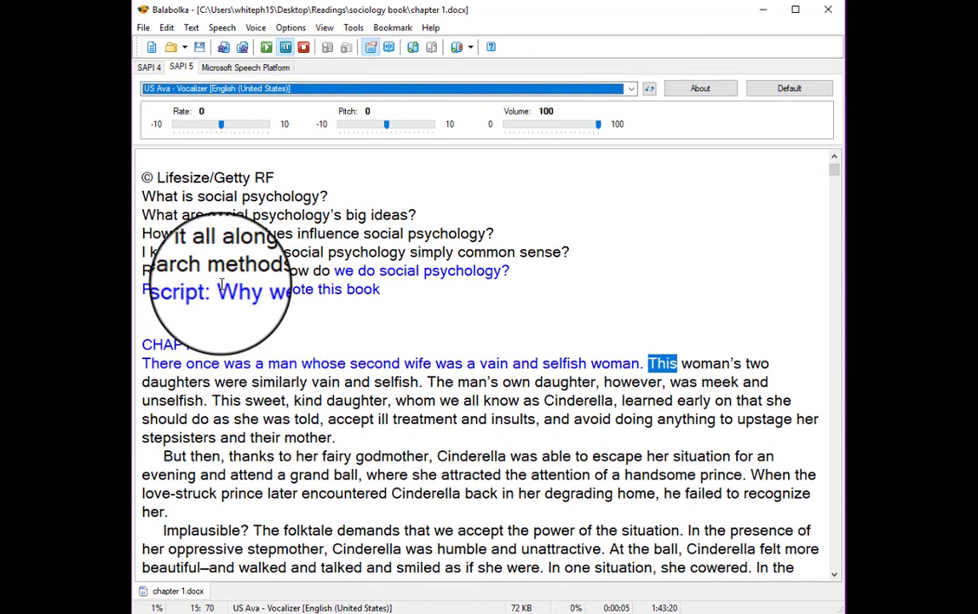
pyautogui.click(268, 49)
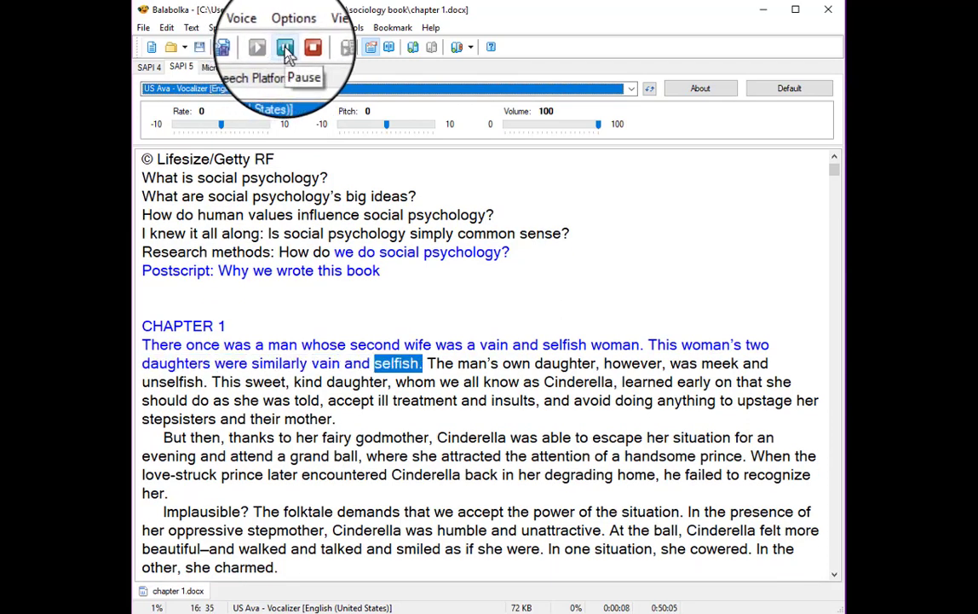
pyautogui.click(286, 50)
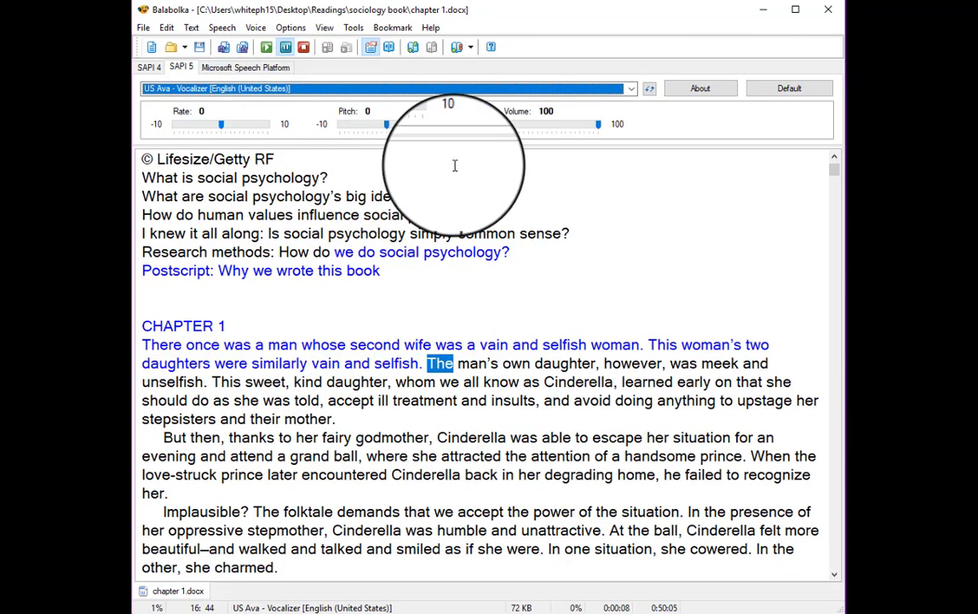
# Lower the speech volume to 50, resume reading chapter 1 aloud and stop the speech.
pyautogui.moveTo(601, 131); pyautogui.dragTo(552, 135)
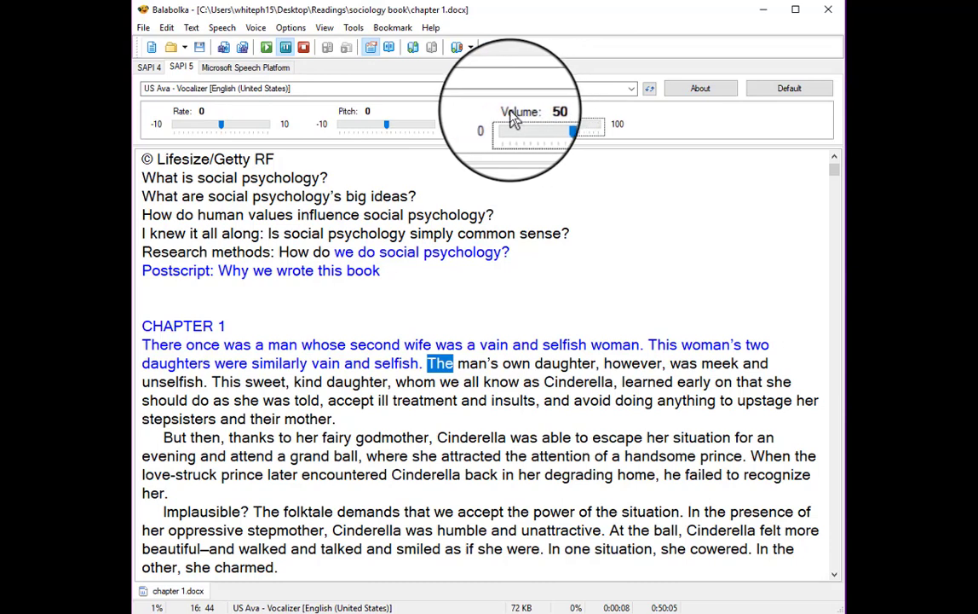
pyautogui.click(268, 50)
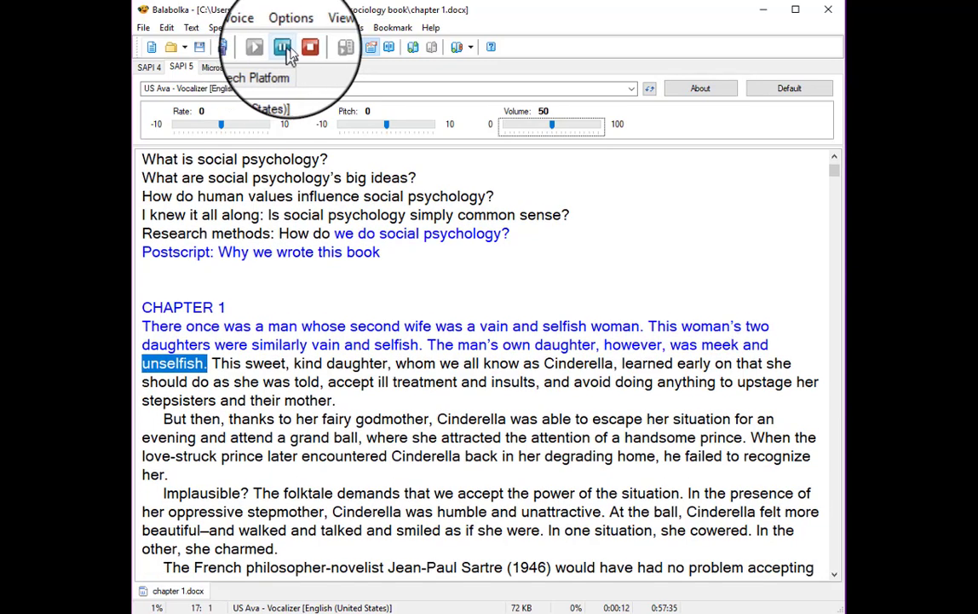
pyautogui.click(305, 49)
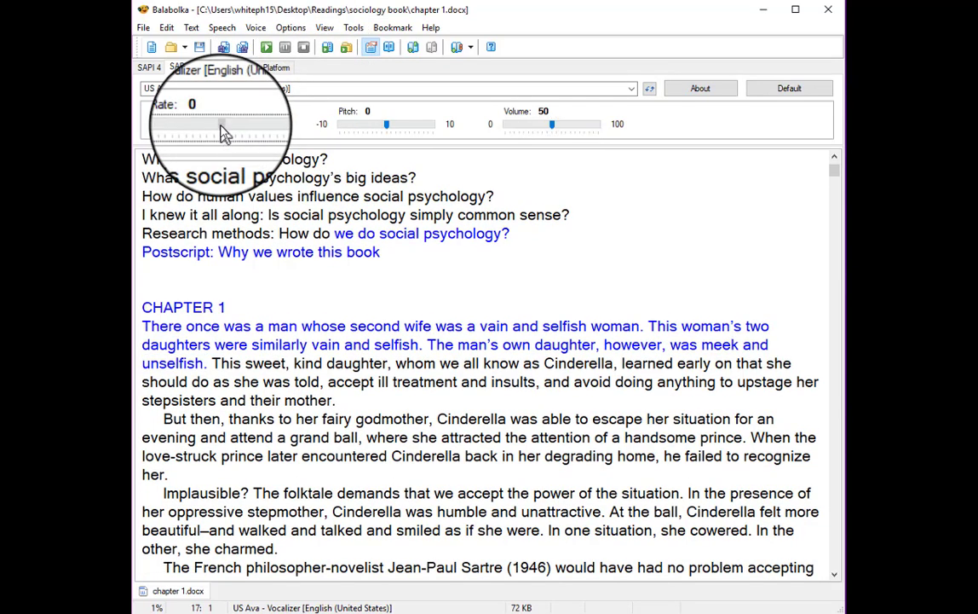
# Set the speech rate to 5, read aloud from "This sweet, kind daughter" and pause.
pyautogui.moveTo(221, 127); pyautogui.dragTo(247, 129)
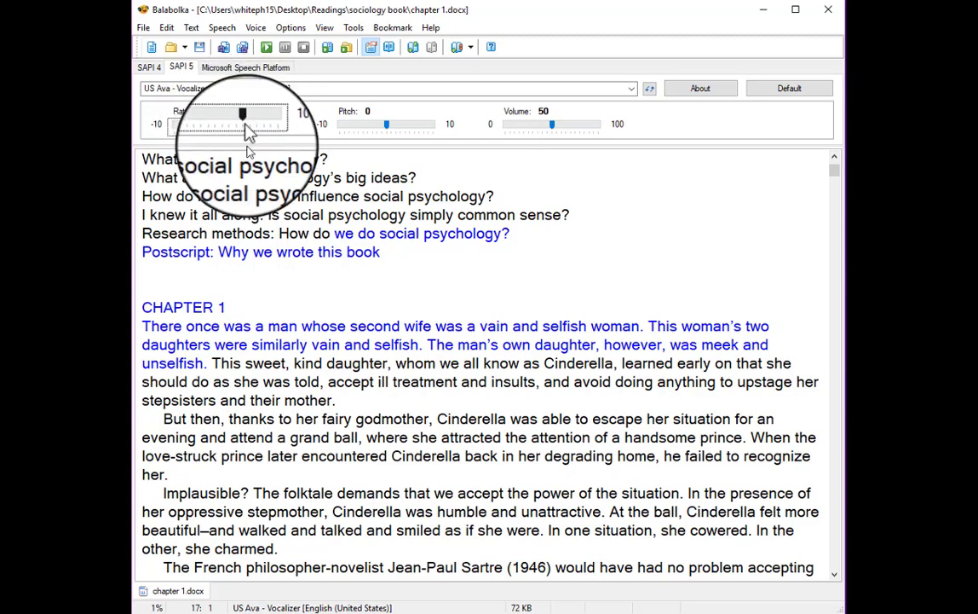
pyautogui.click(212, 363)
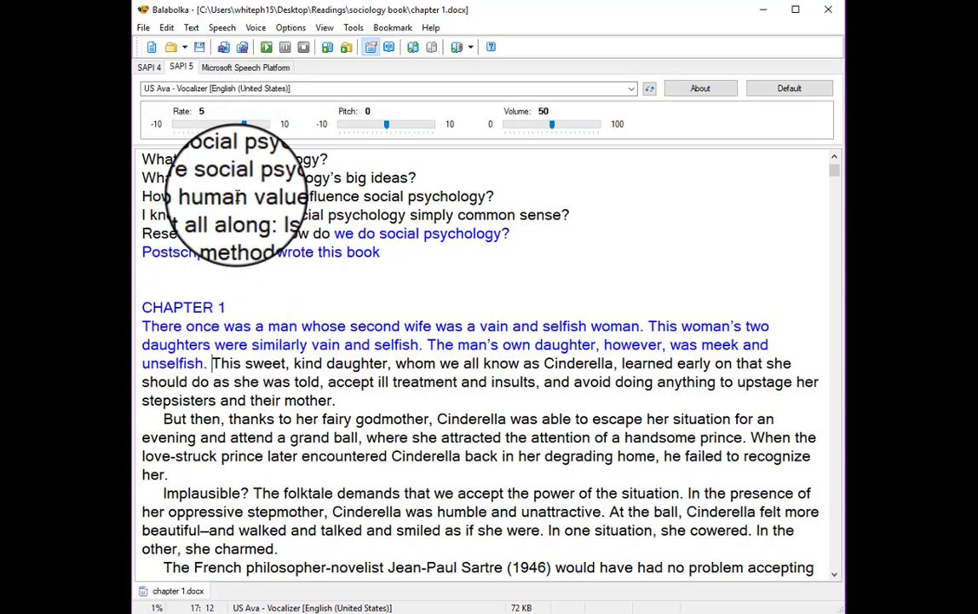
pyautogui.click(268, 51)
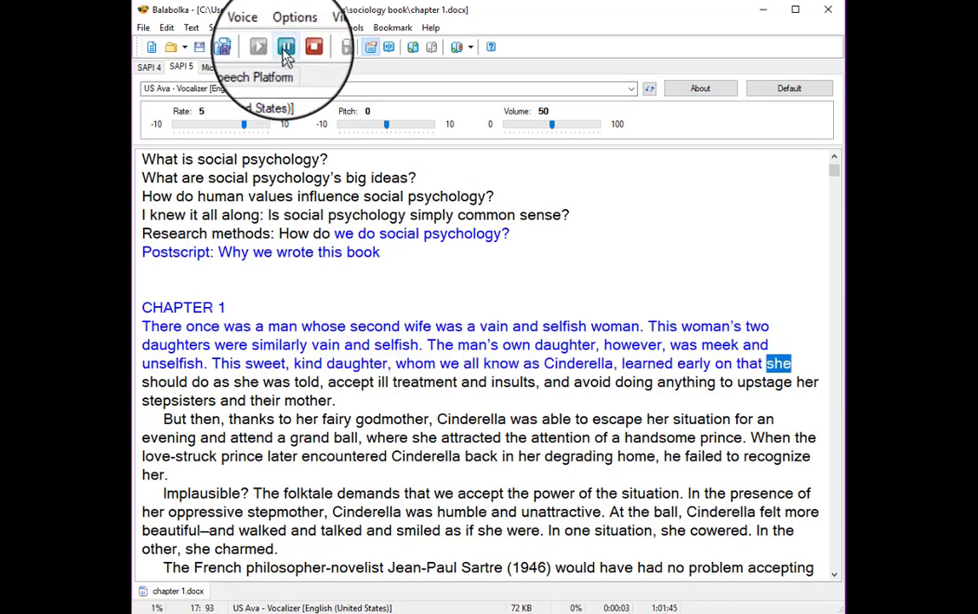
pyautogui.click(287, 52)
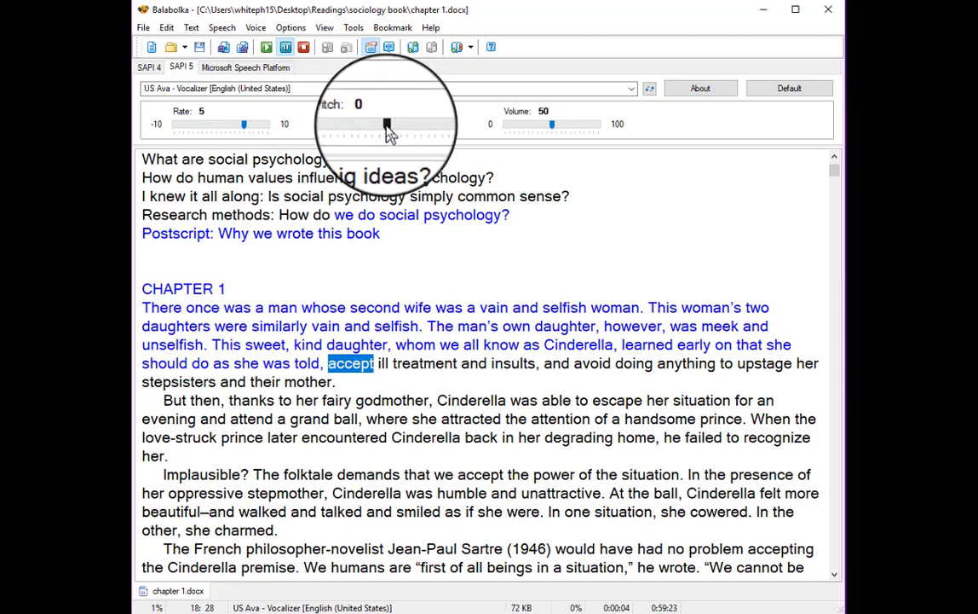
# Lower the voice pitch to -8, resume reading aloud and pause the speech.
pyautogui.moveTo(385, 133); pyautogui.dragTo(349, 134)
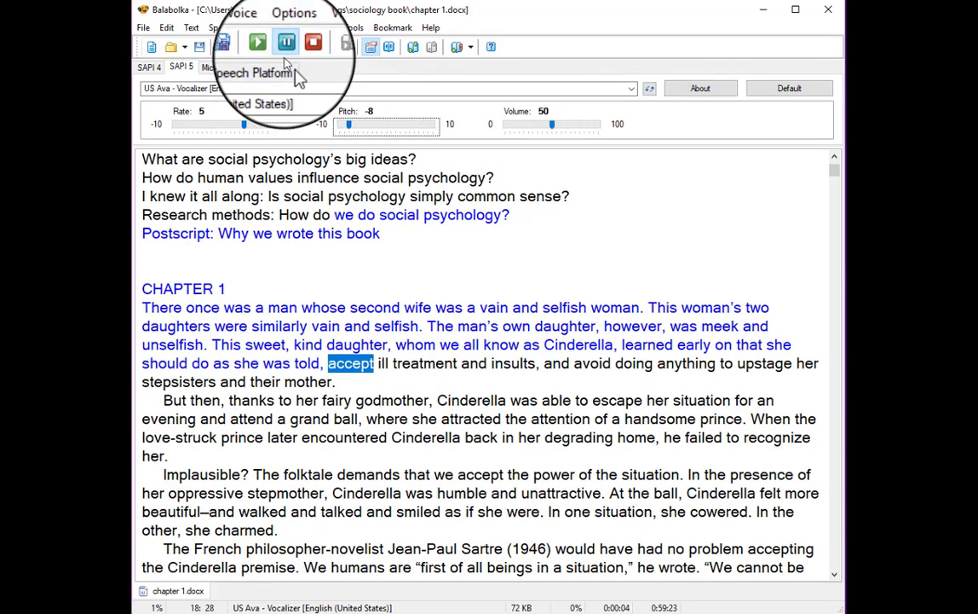
pyautogui.click(268, 49)
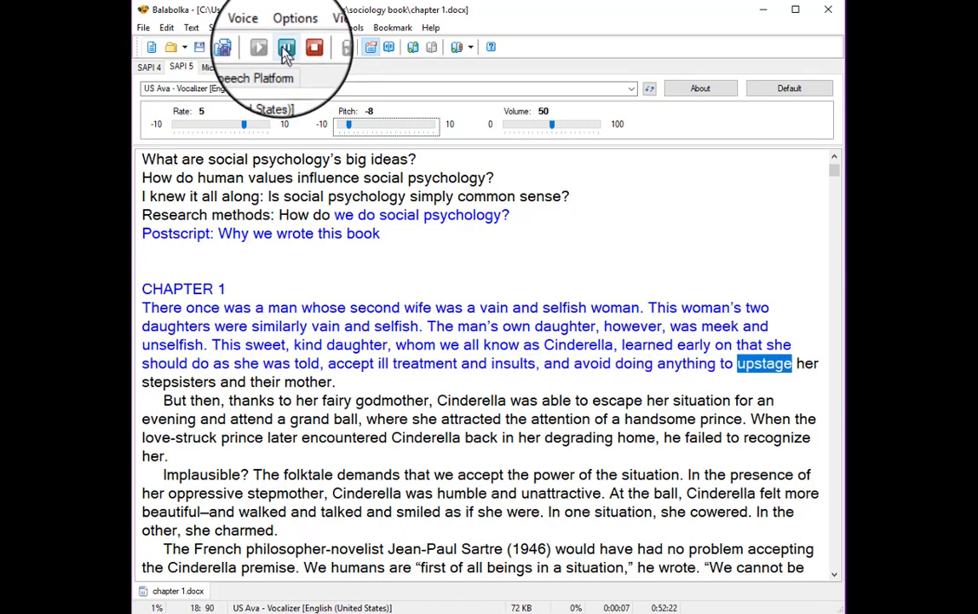
pyautogui.click(286, 50)
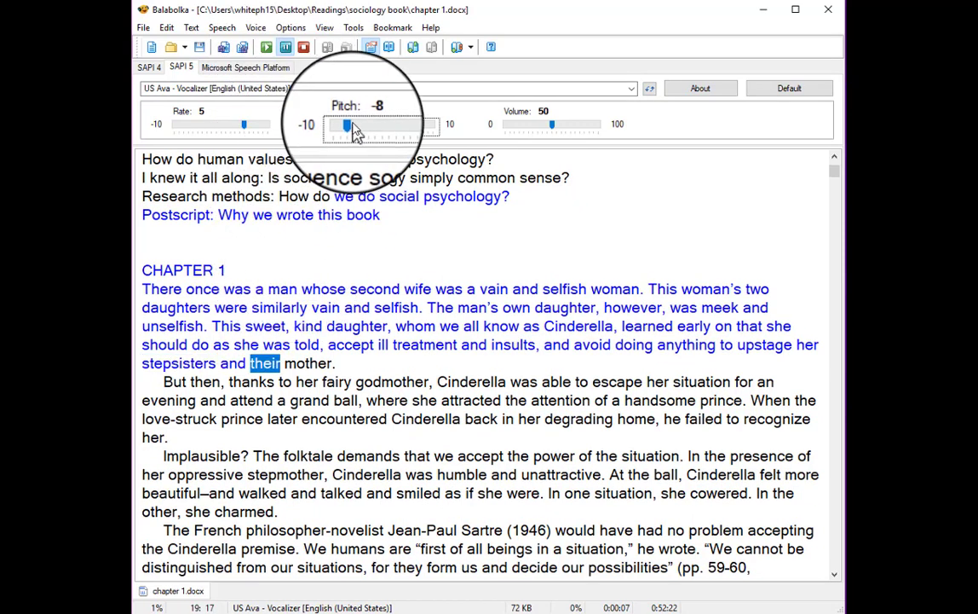
# Raise the voice pitch to 9, resume reading aloud and stop the speech.
pyautogui.moveTo(350, 130); pyautogui.dragTo(428, 128)
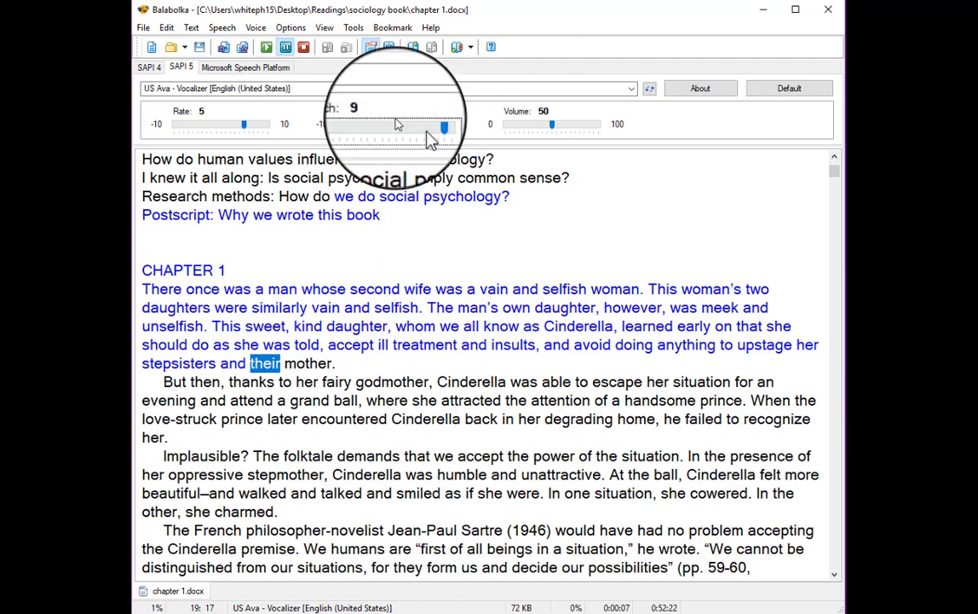
pyautogui.click(268, 49)
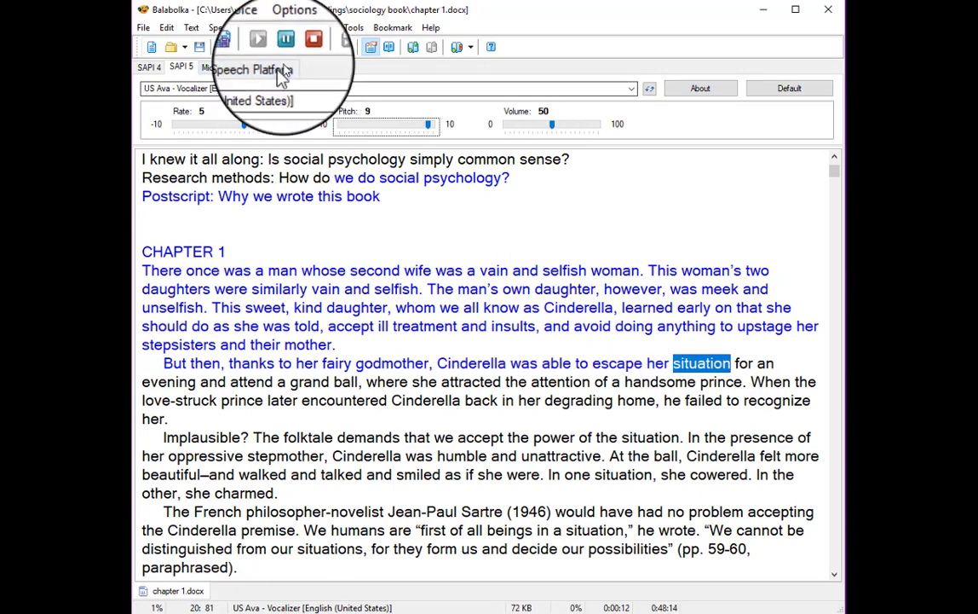
pyautogui.click(304, 47)
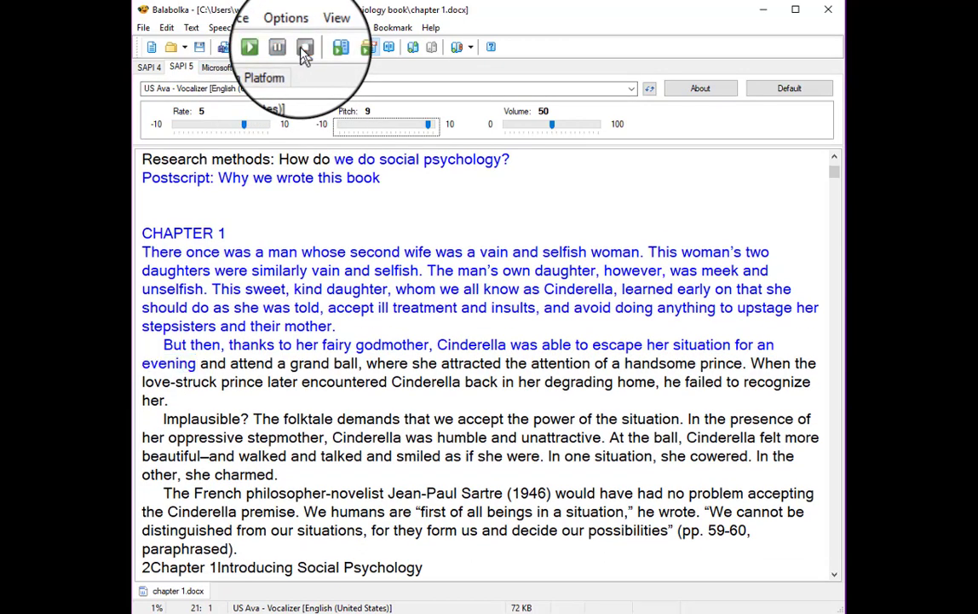
# Try to read the text aloud with the ScanSoft Ingrid_Dri20_22kHz [Swedish (Sweden)] voice.
pyautogui.click(385, 89)
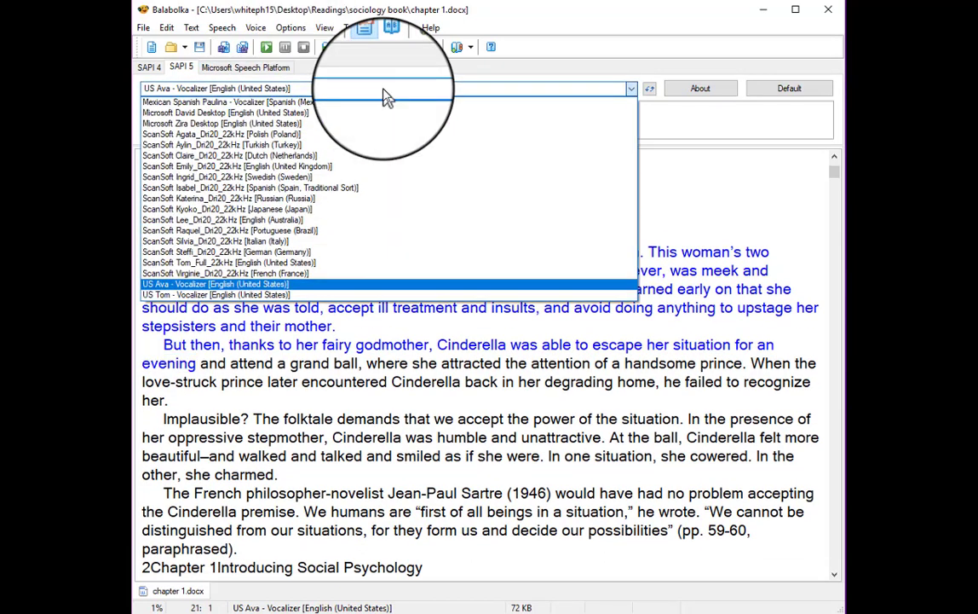
pyautogui.click(236, 178)
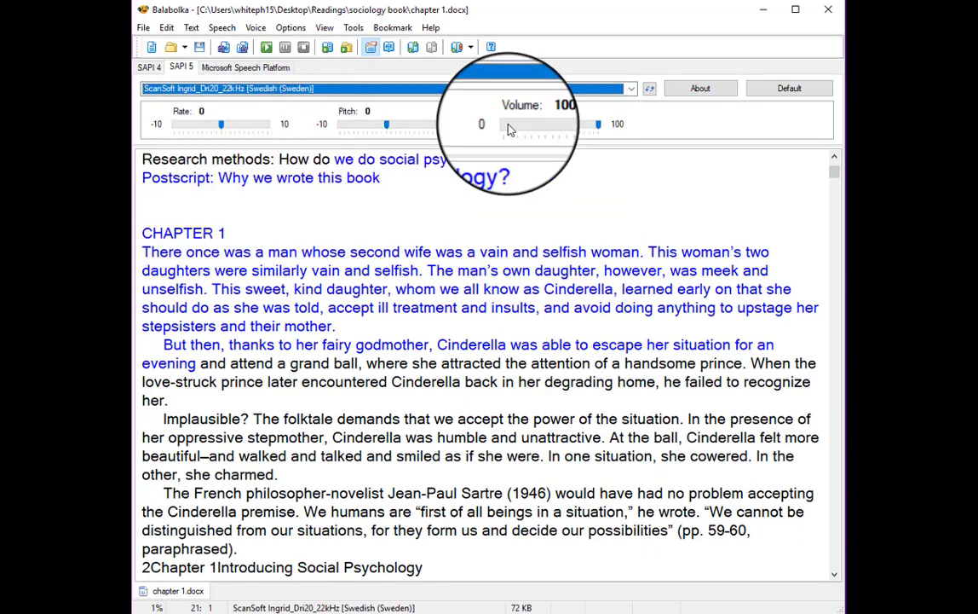
pyautogui.click(266, 47)
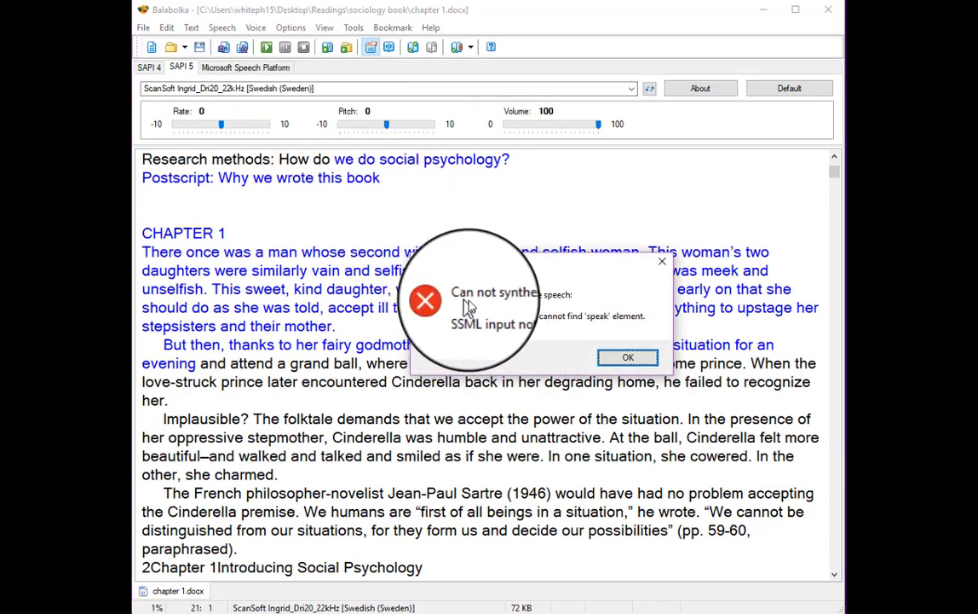
pyautogui.click(611, 362)
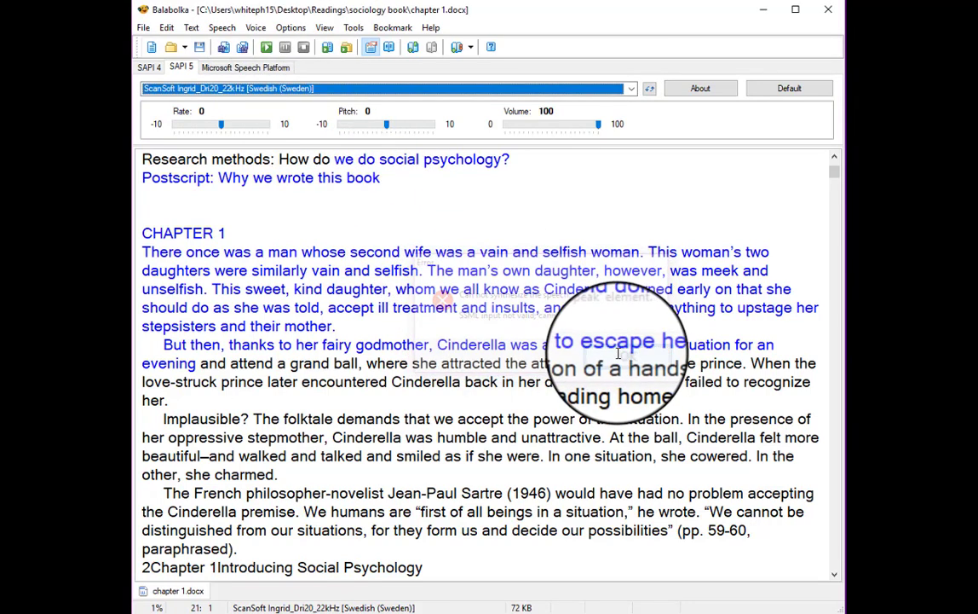
# Switch the voice to Microsoft Zira Desktop [English (United States)].
pyautogui.click(632, 90)
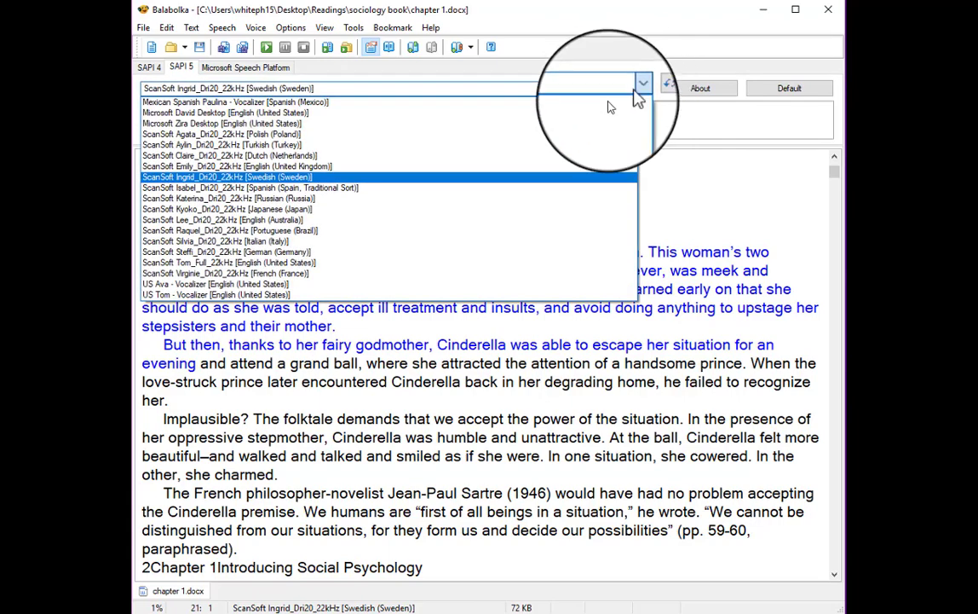
pyautogui.click(222, 126)
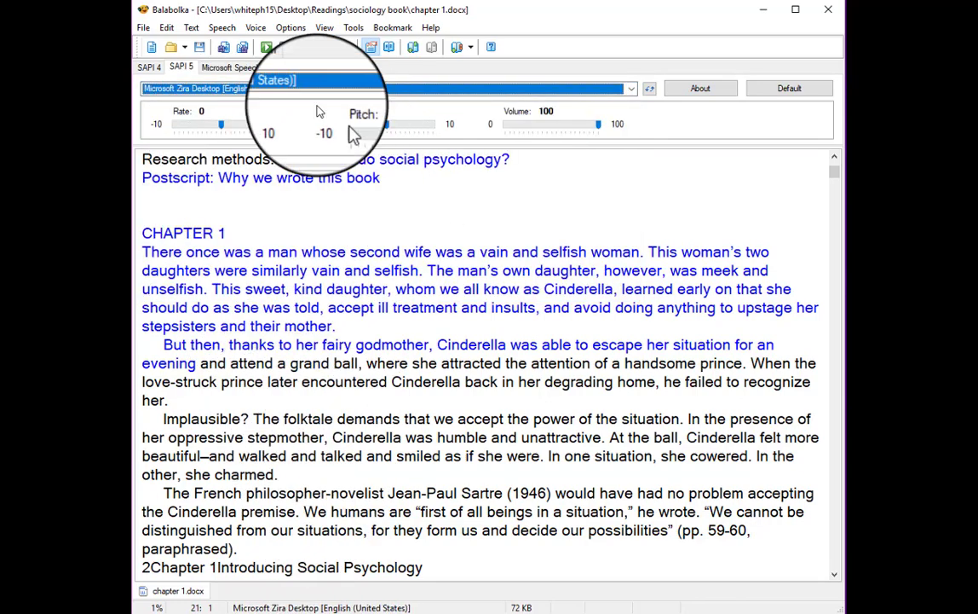
# Read the chapter text aloud with the selected Zira voice and stop the speech.
pyautogui.click(270, 49)
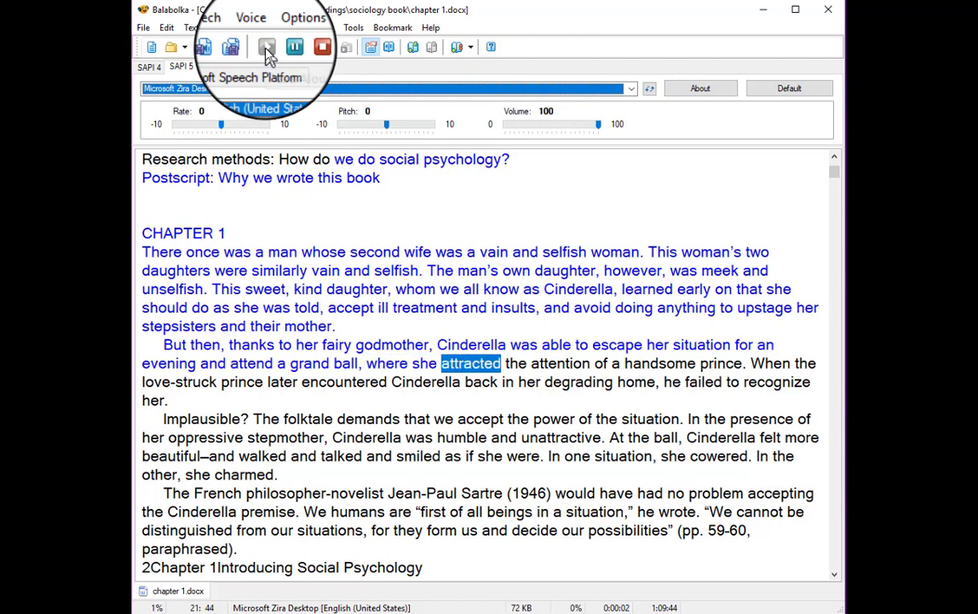
pyautogui.click(303, 48)
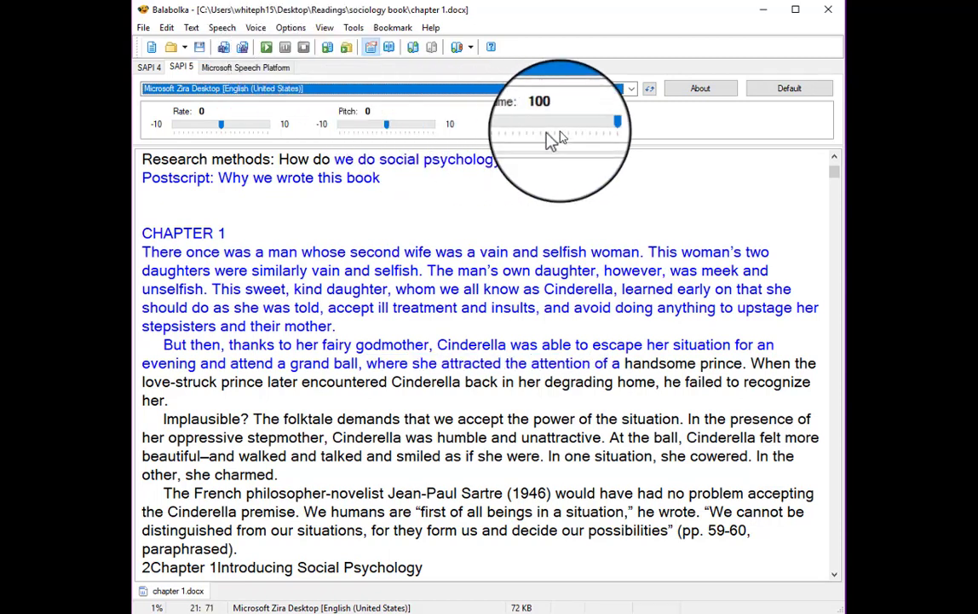
# Lower the speech volume to 60 and view the list of installed SAPI 5 voices.
pyautogui.moveTo(600, 126); pyautogui.dragTo(561, 126)
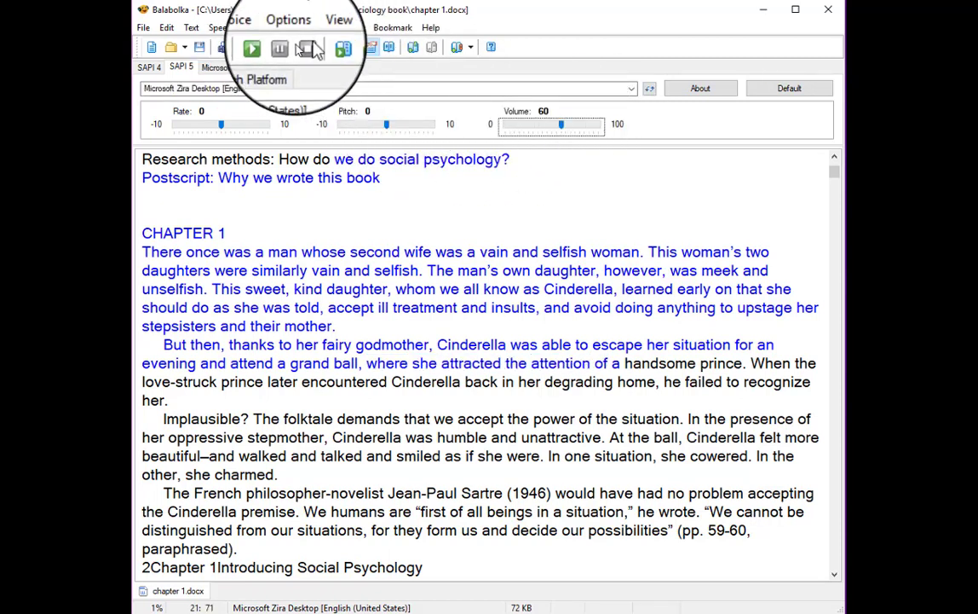
pyautogui.click(288, 90)
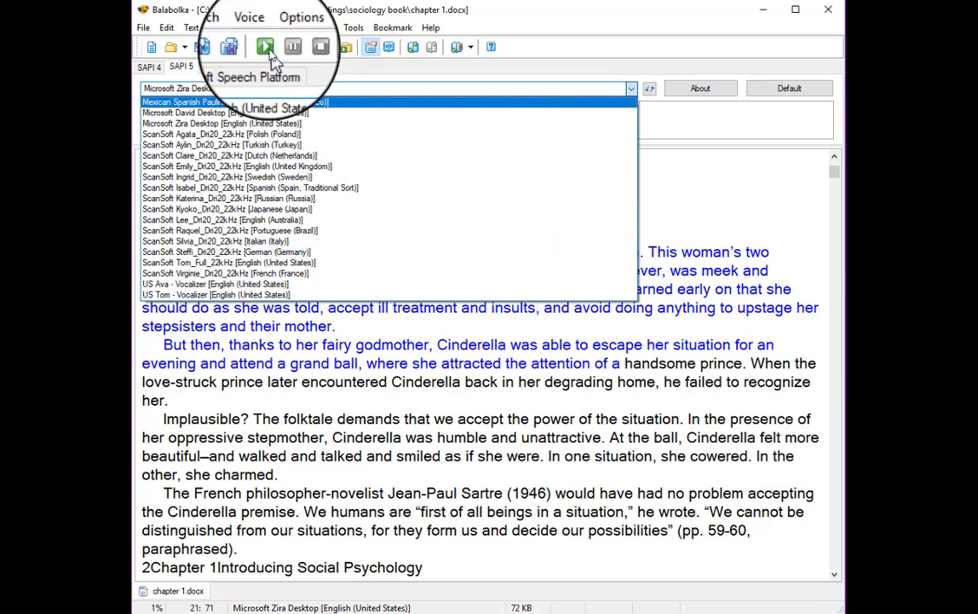
pyautogui.click(267, 51)
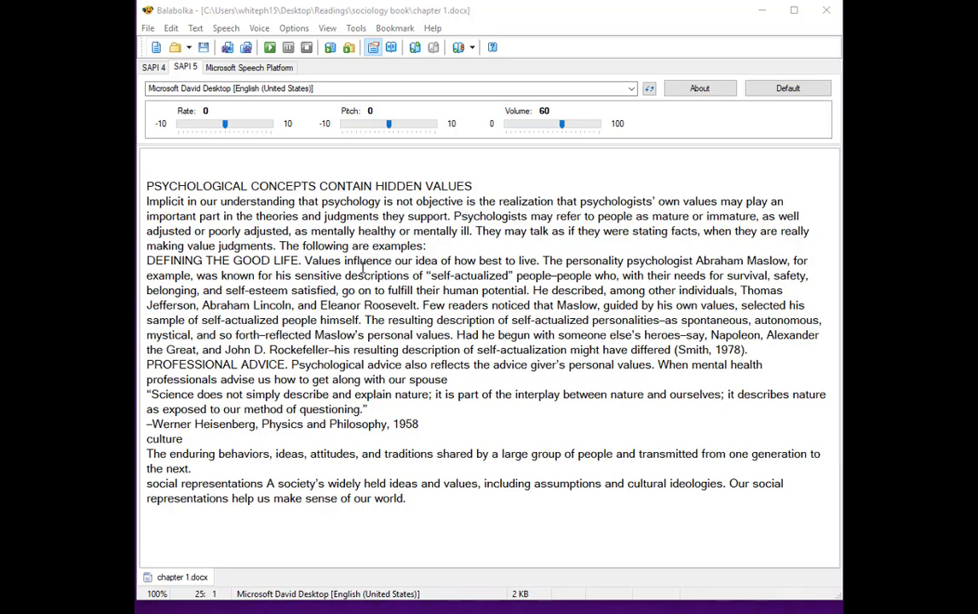
# Start saving the chapter 1 text as an audio file and choose MP3 Format Sound as its type.
pyautogui.click(148, 28)
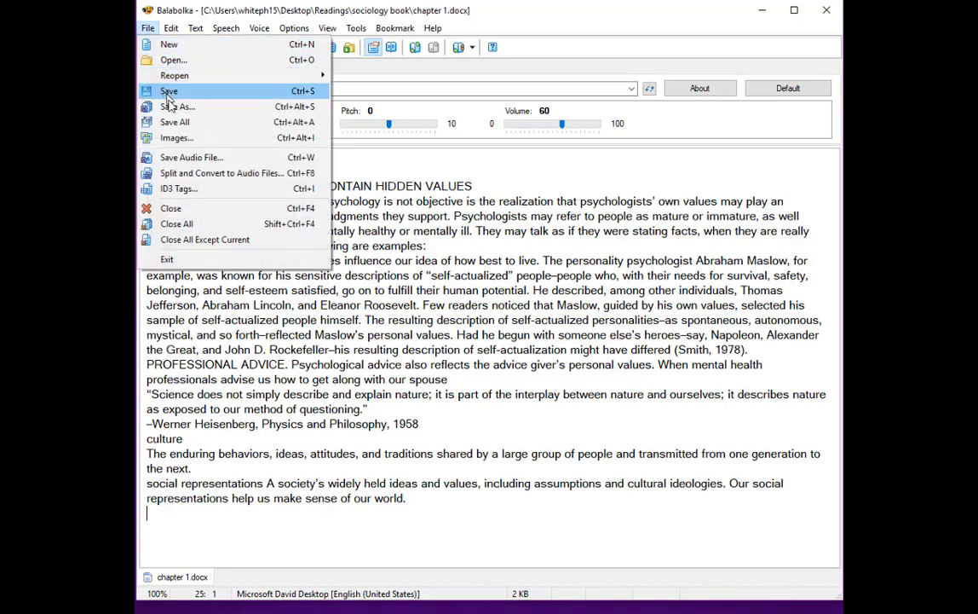
pyautogui.click(207, 162)
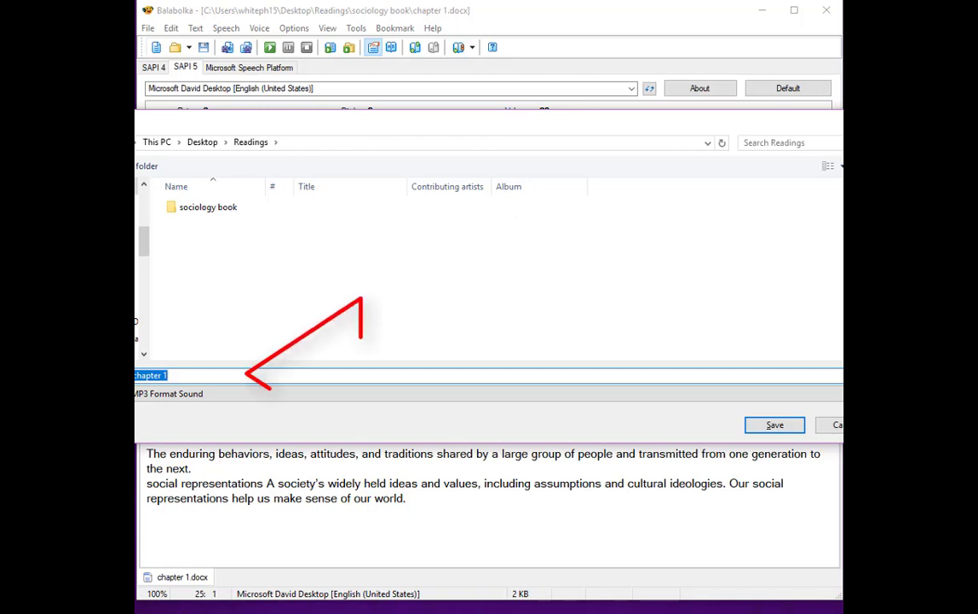
pyautogui.click(140, 399)
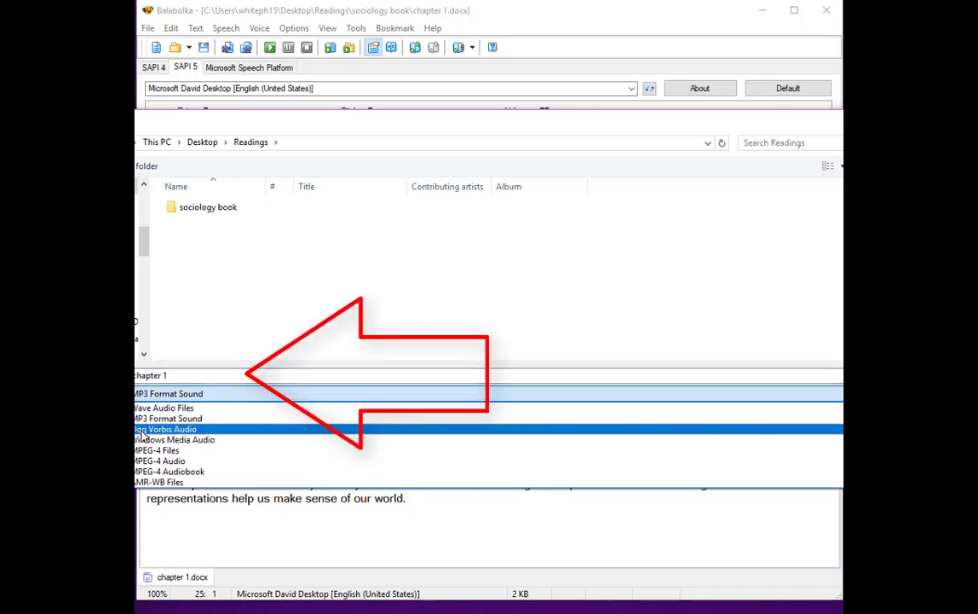
pyautogui.click(143, 420)
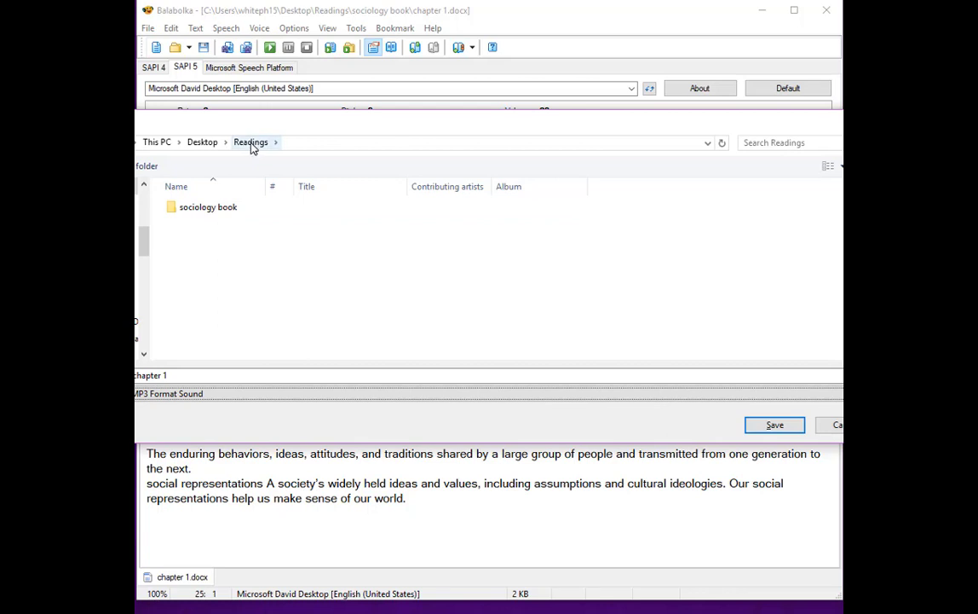
# Save the audio file in the sociology book folder under the name chapter 1 snippet sociology.
pyautogui.doubleClick(212, 209)
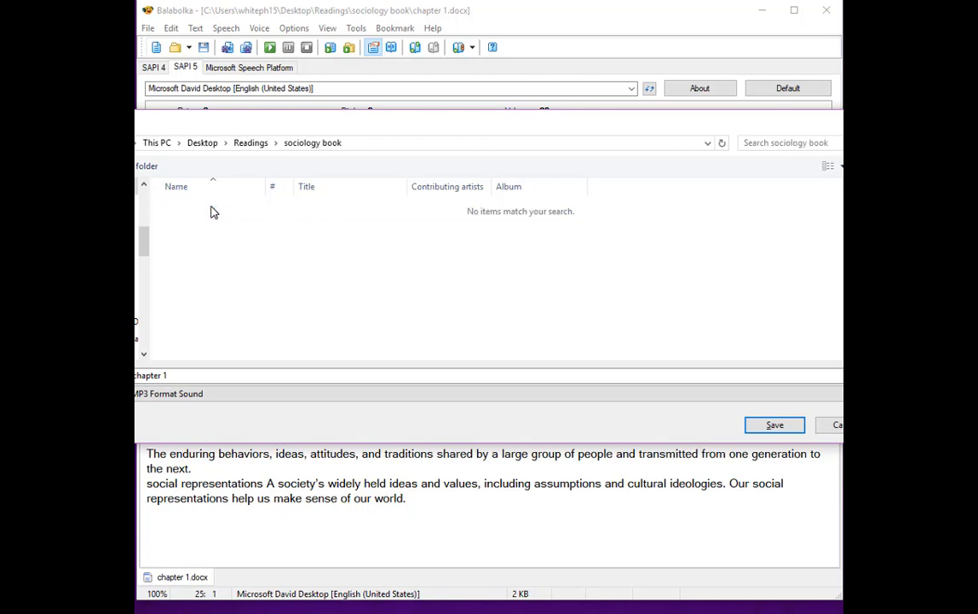
pyautogui.click(172, 375)
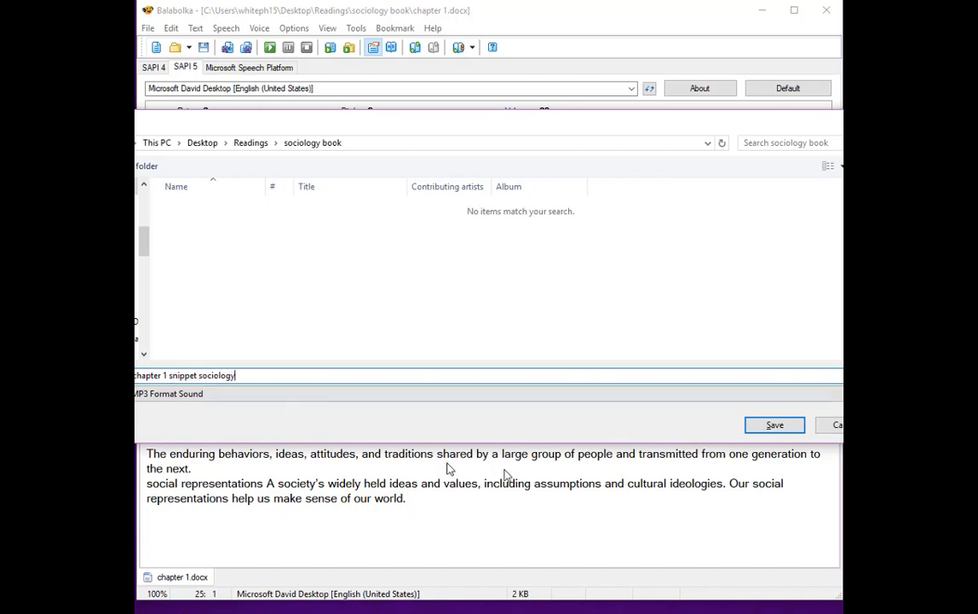
pyautogui.click(775, 425)
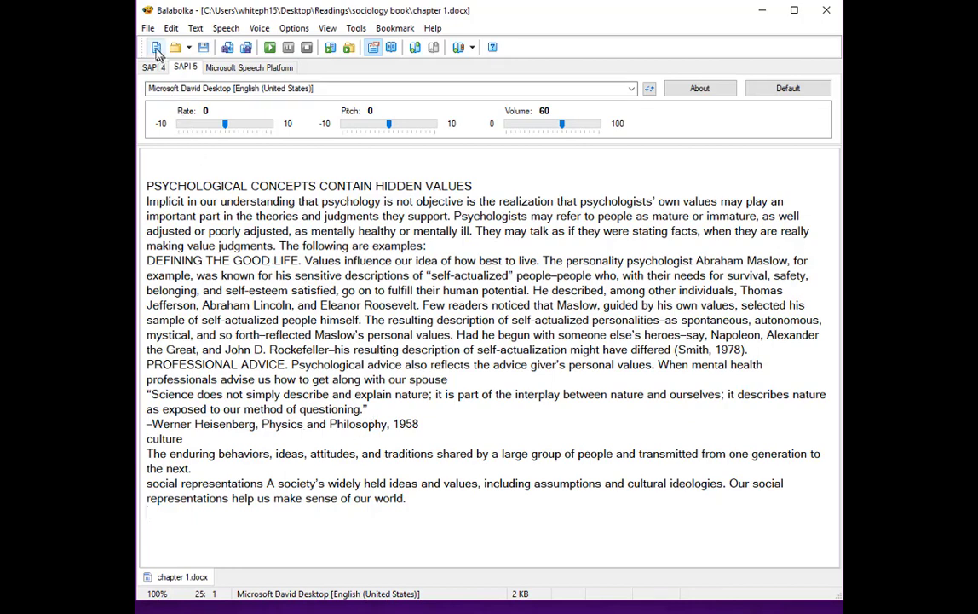
# Switch to the Readings folder in File Explorer and play the chapter 1 snippet sociology MP3 from its sociology book subfolder.
pyautogui.doubleClick(137, 193)
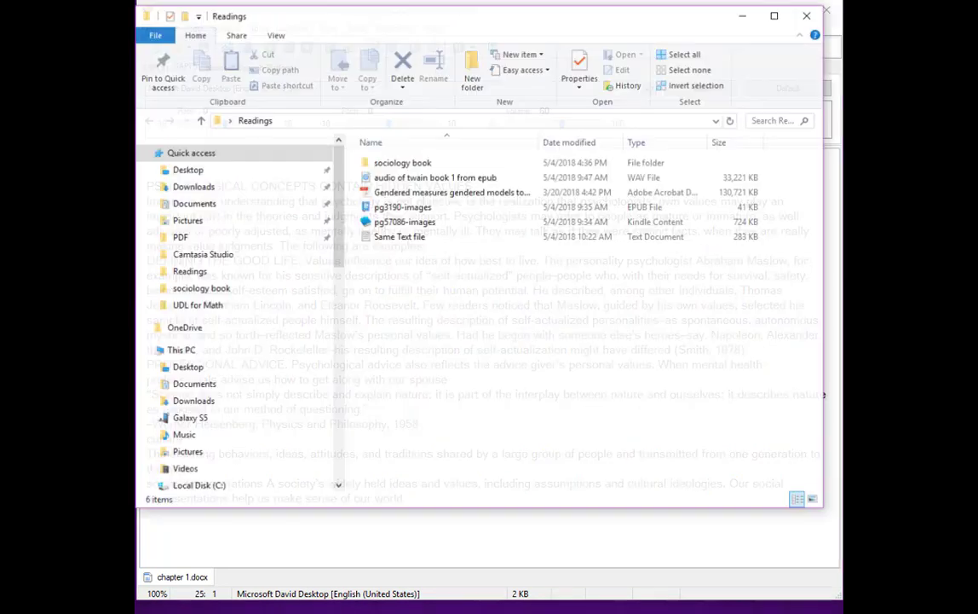
pyautogui.doubleClick(402, 163)
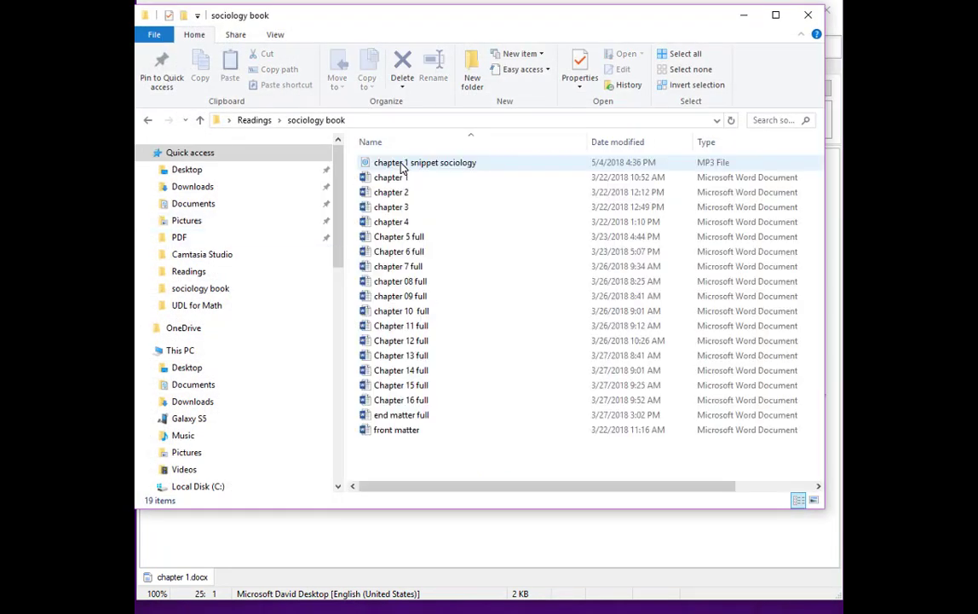
pyautogui.doubleClick(403, 164)
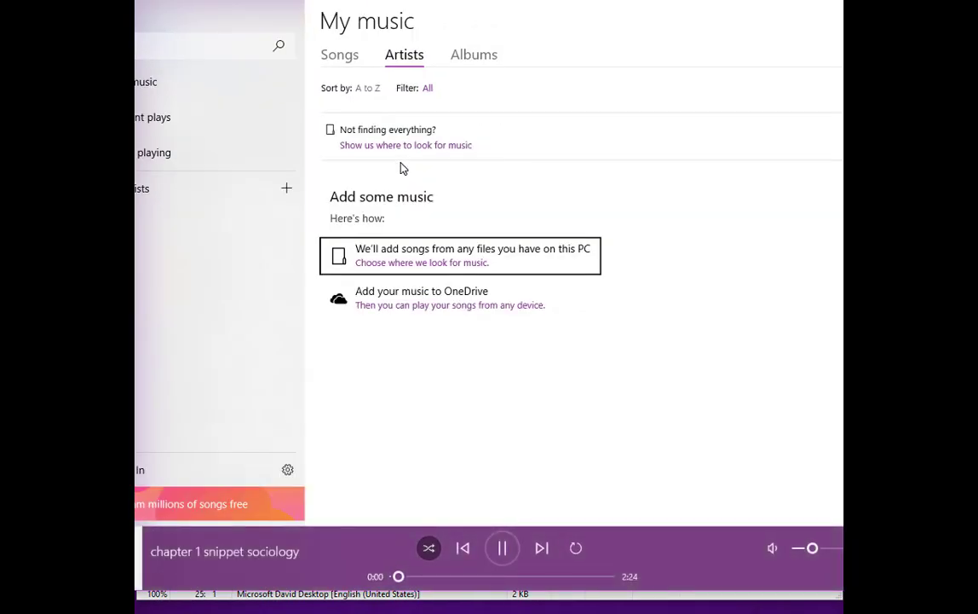
# Pause the audio playback, then close the music player and the sociology book folder window.
pyautogui.click(504, 550)
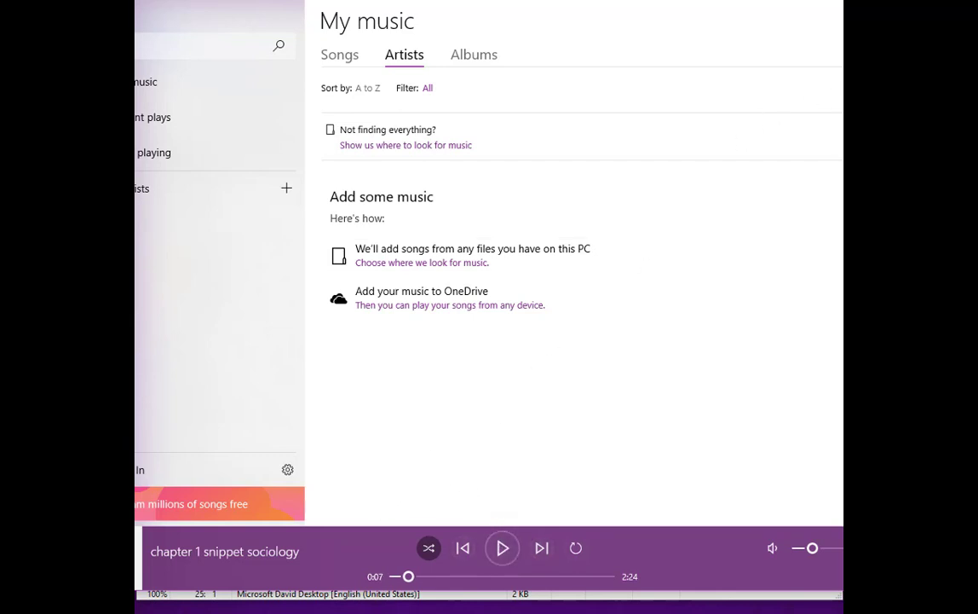
pyautogui.click(841, 2)
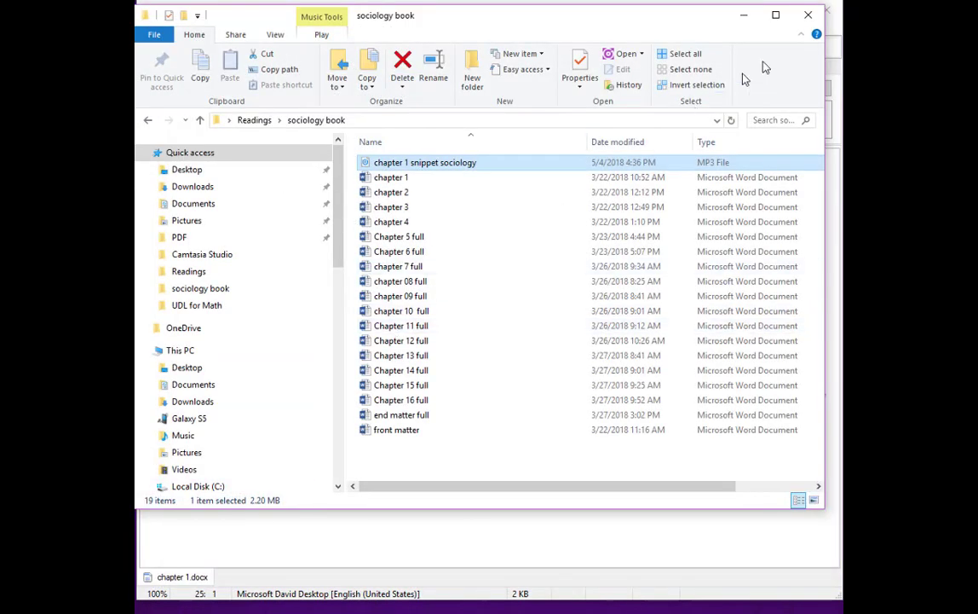
pyautogui.click(808, 17)
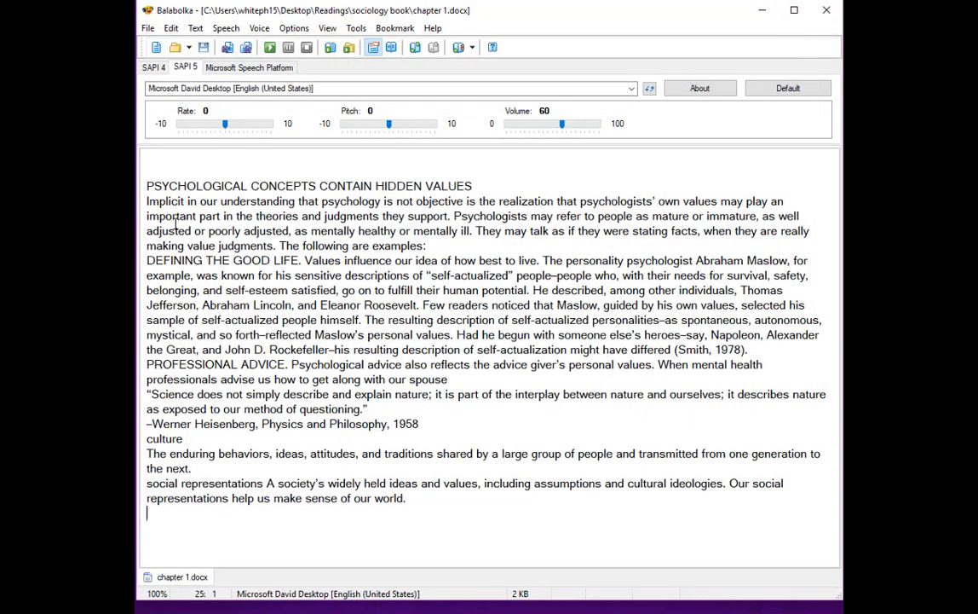